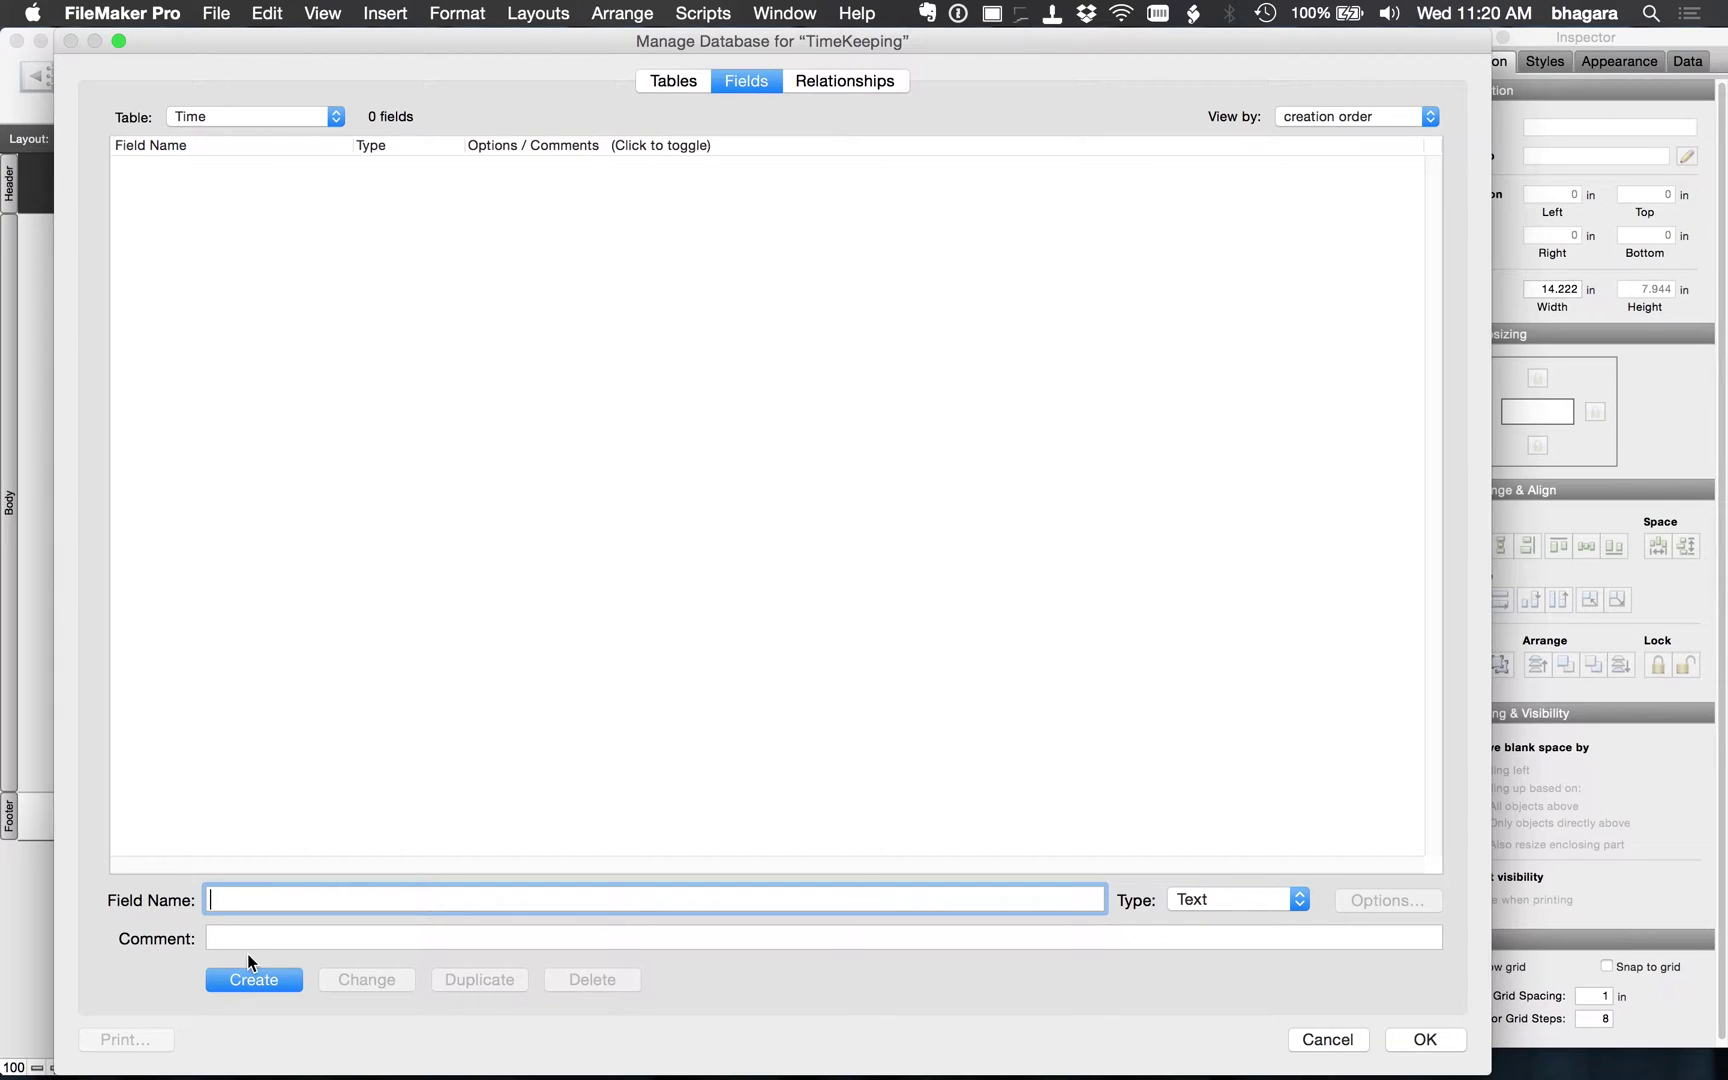
text(id)
Step: Create a Text field named 'id' in the Time table
click(265, 981)
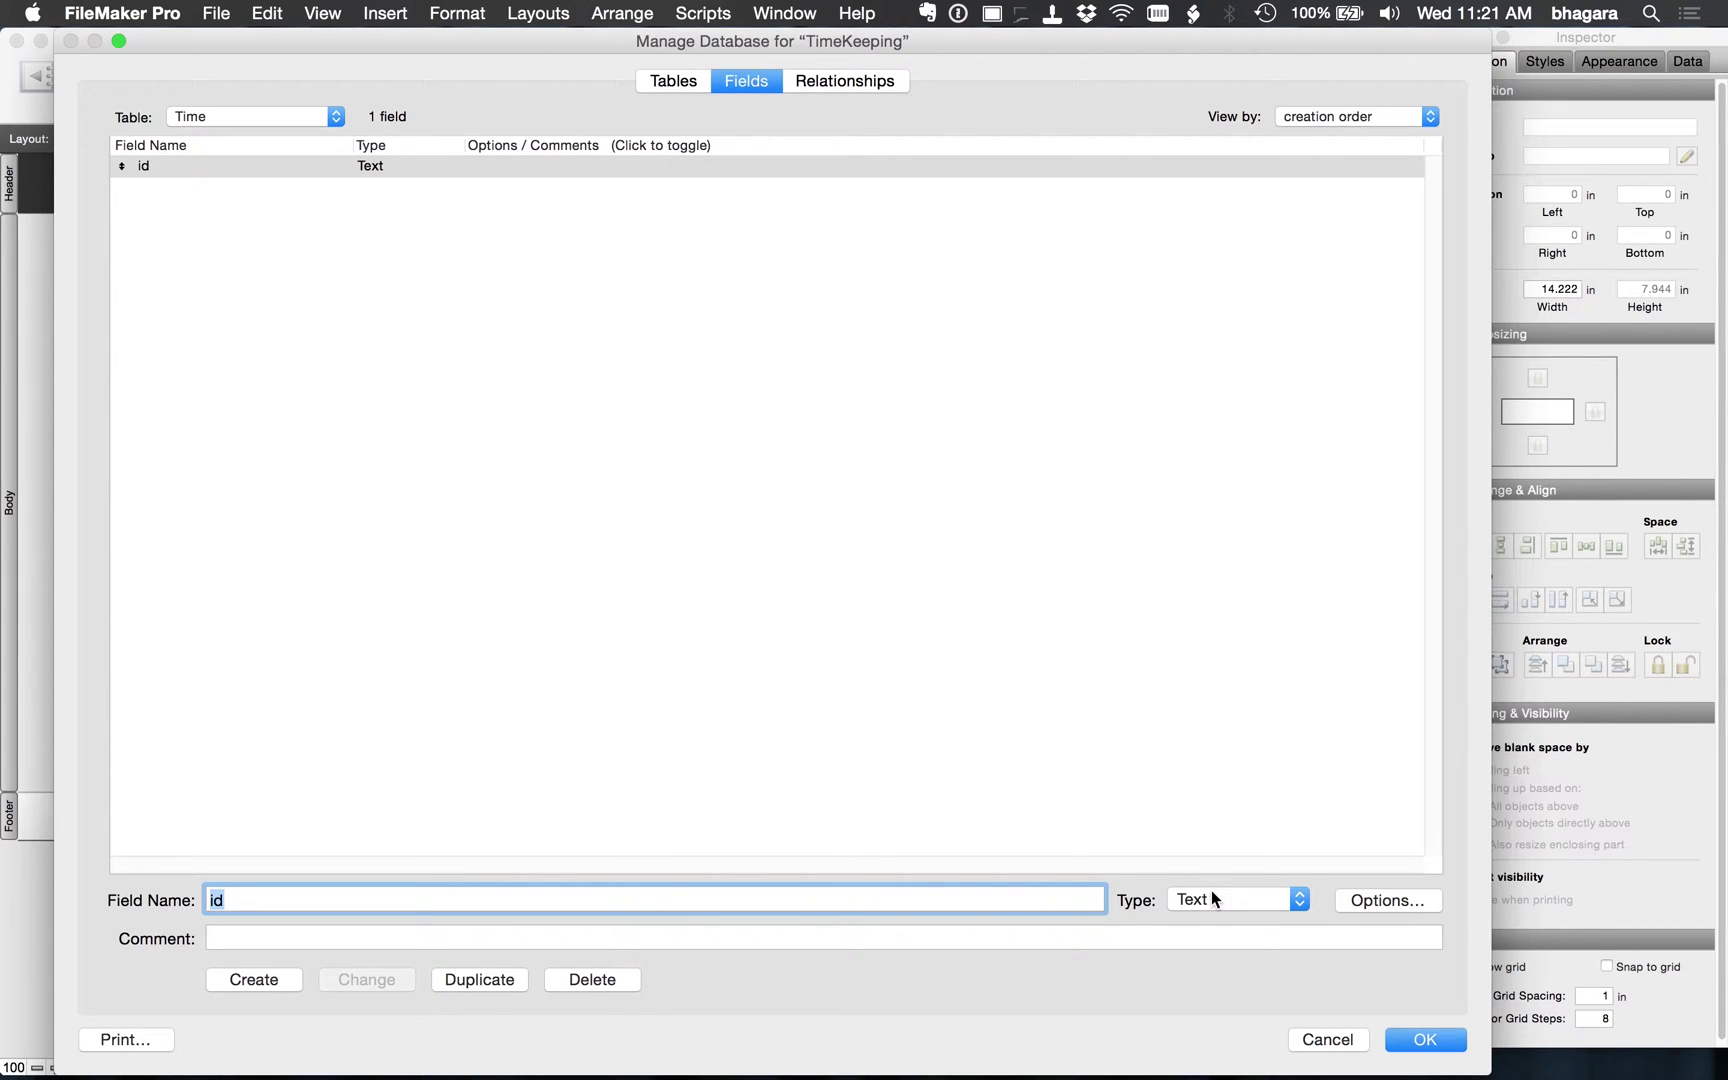
Step: Set id to auto-enter the Get ( UUID ) calculation and prohibit editing during data entry
click(1367, 901)
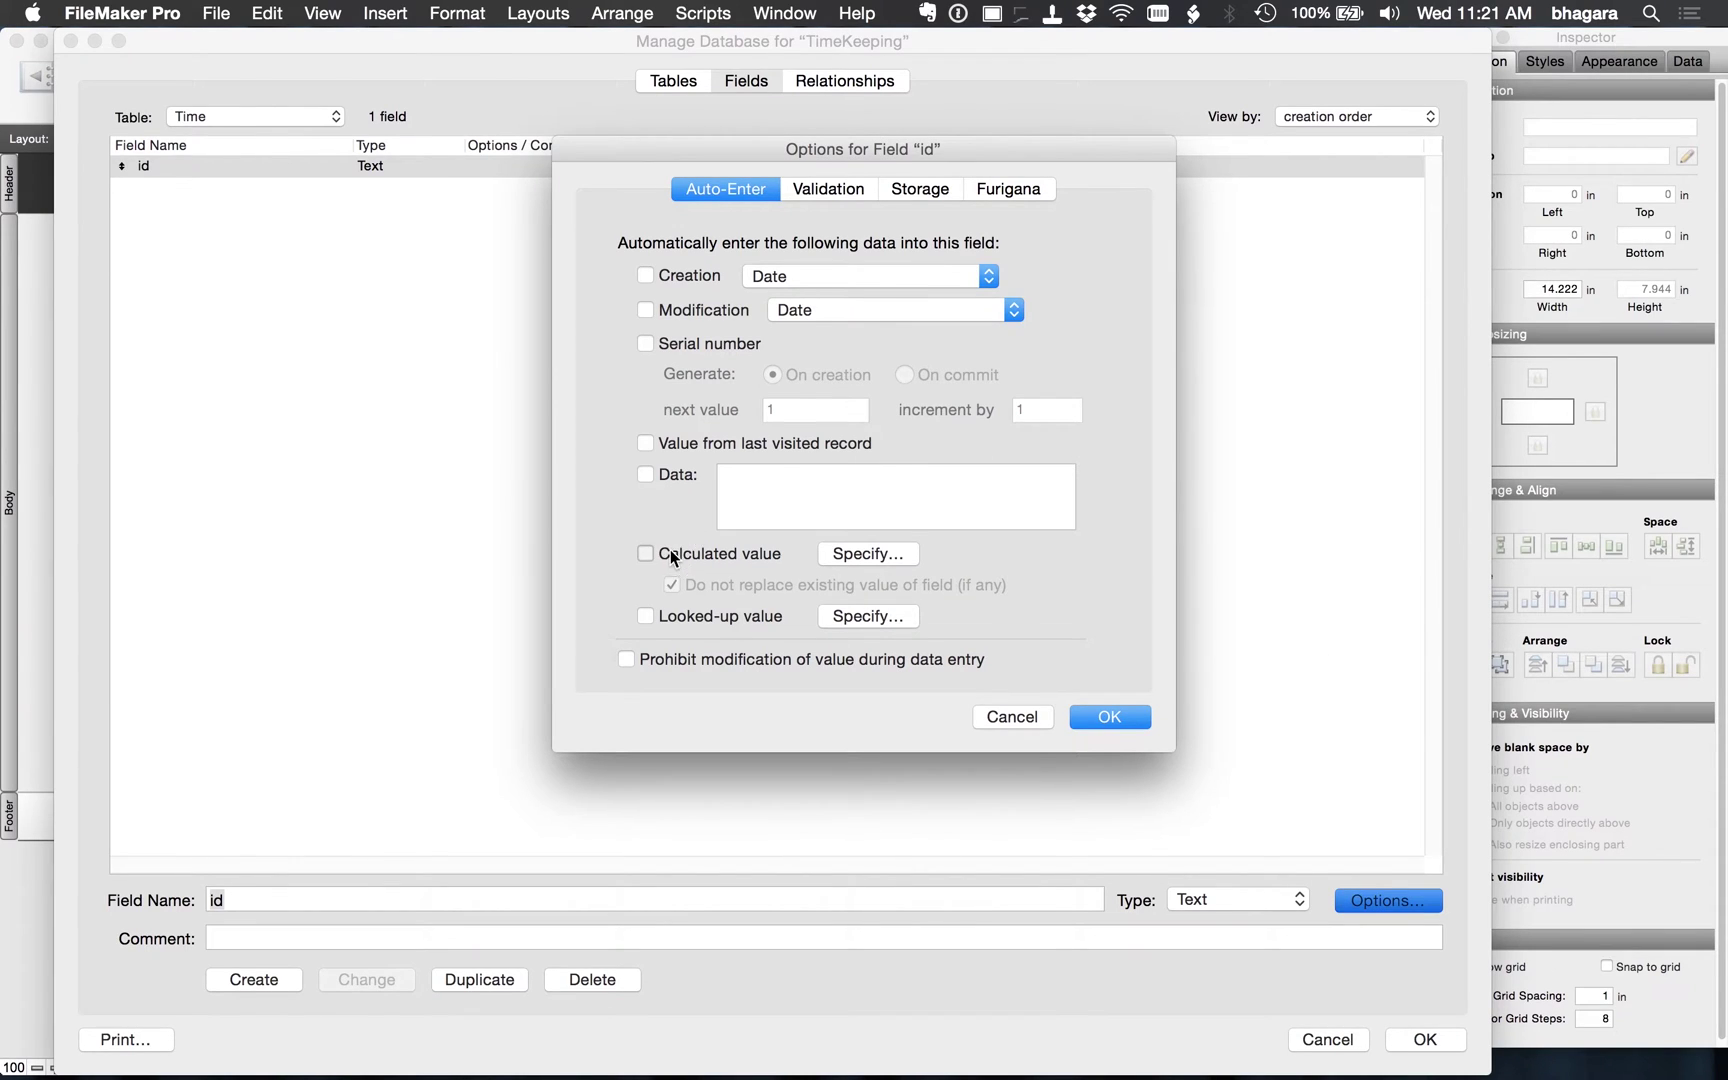
click(669, 550)
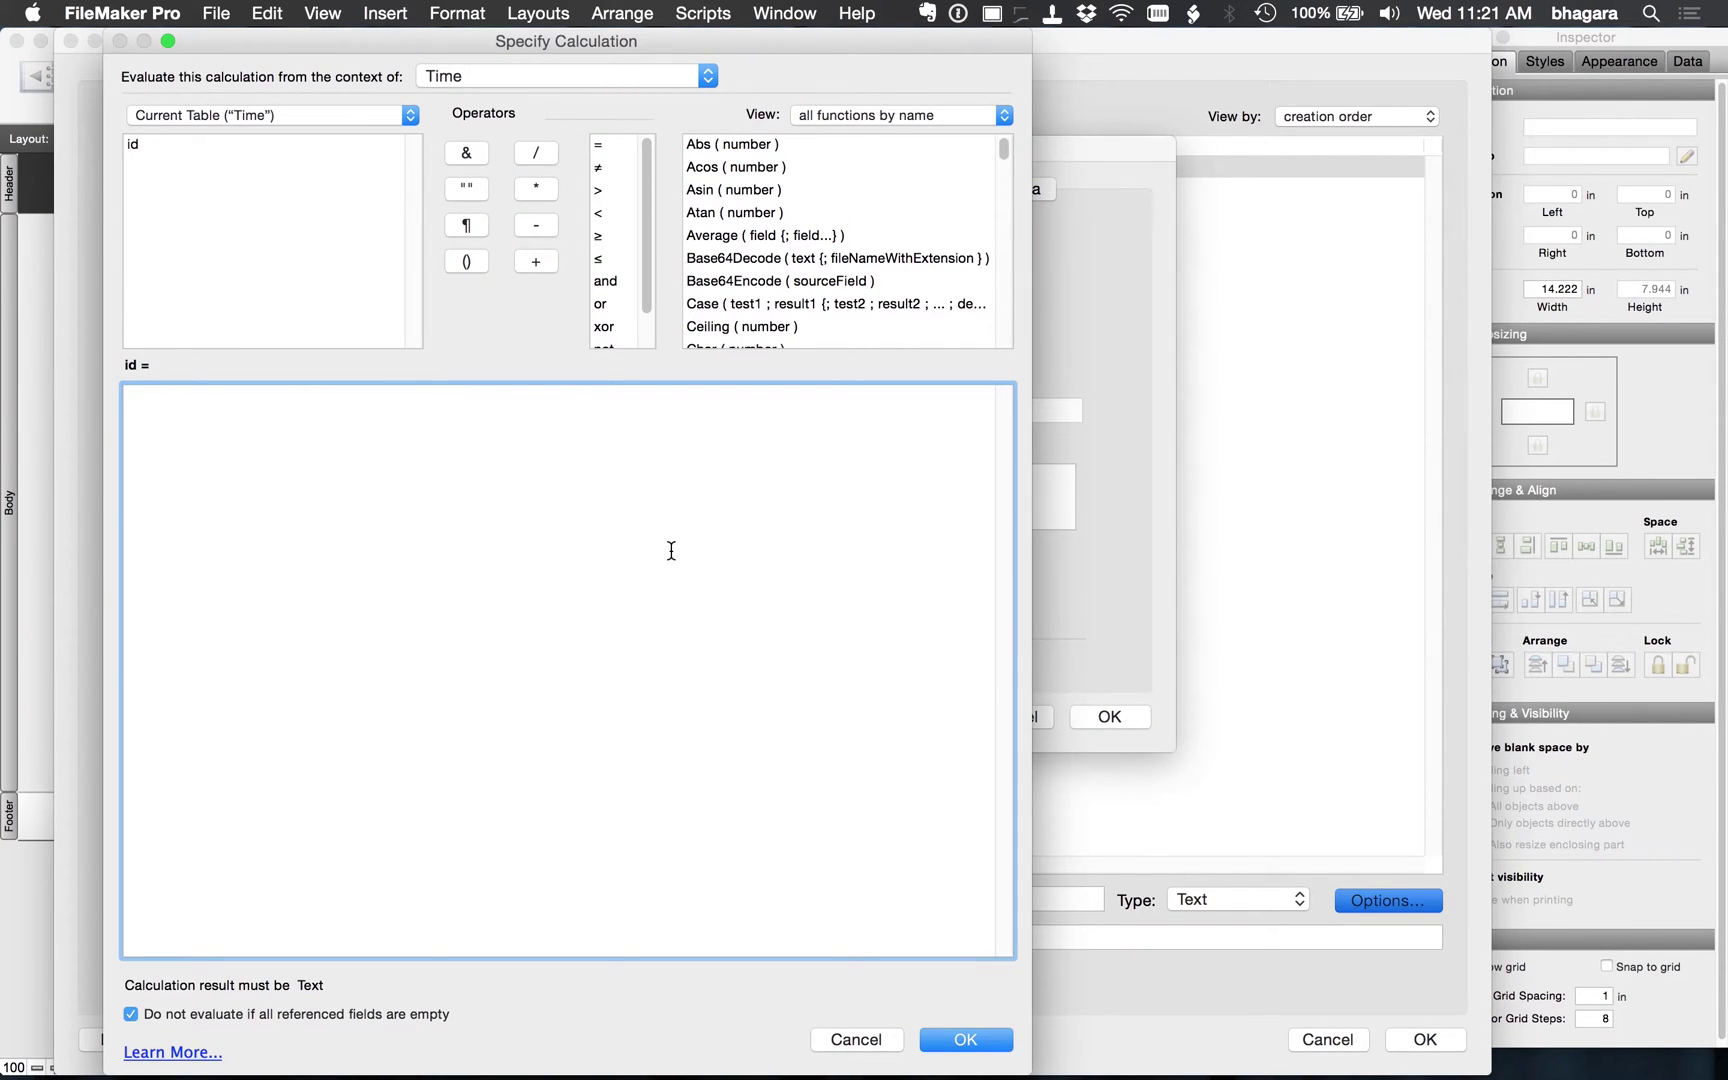
click(769, 282)
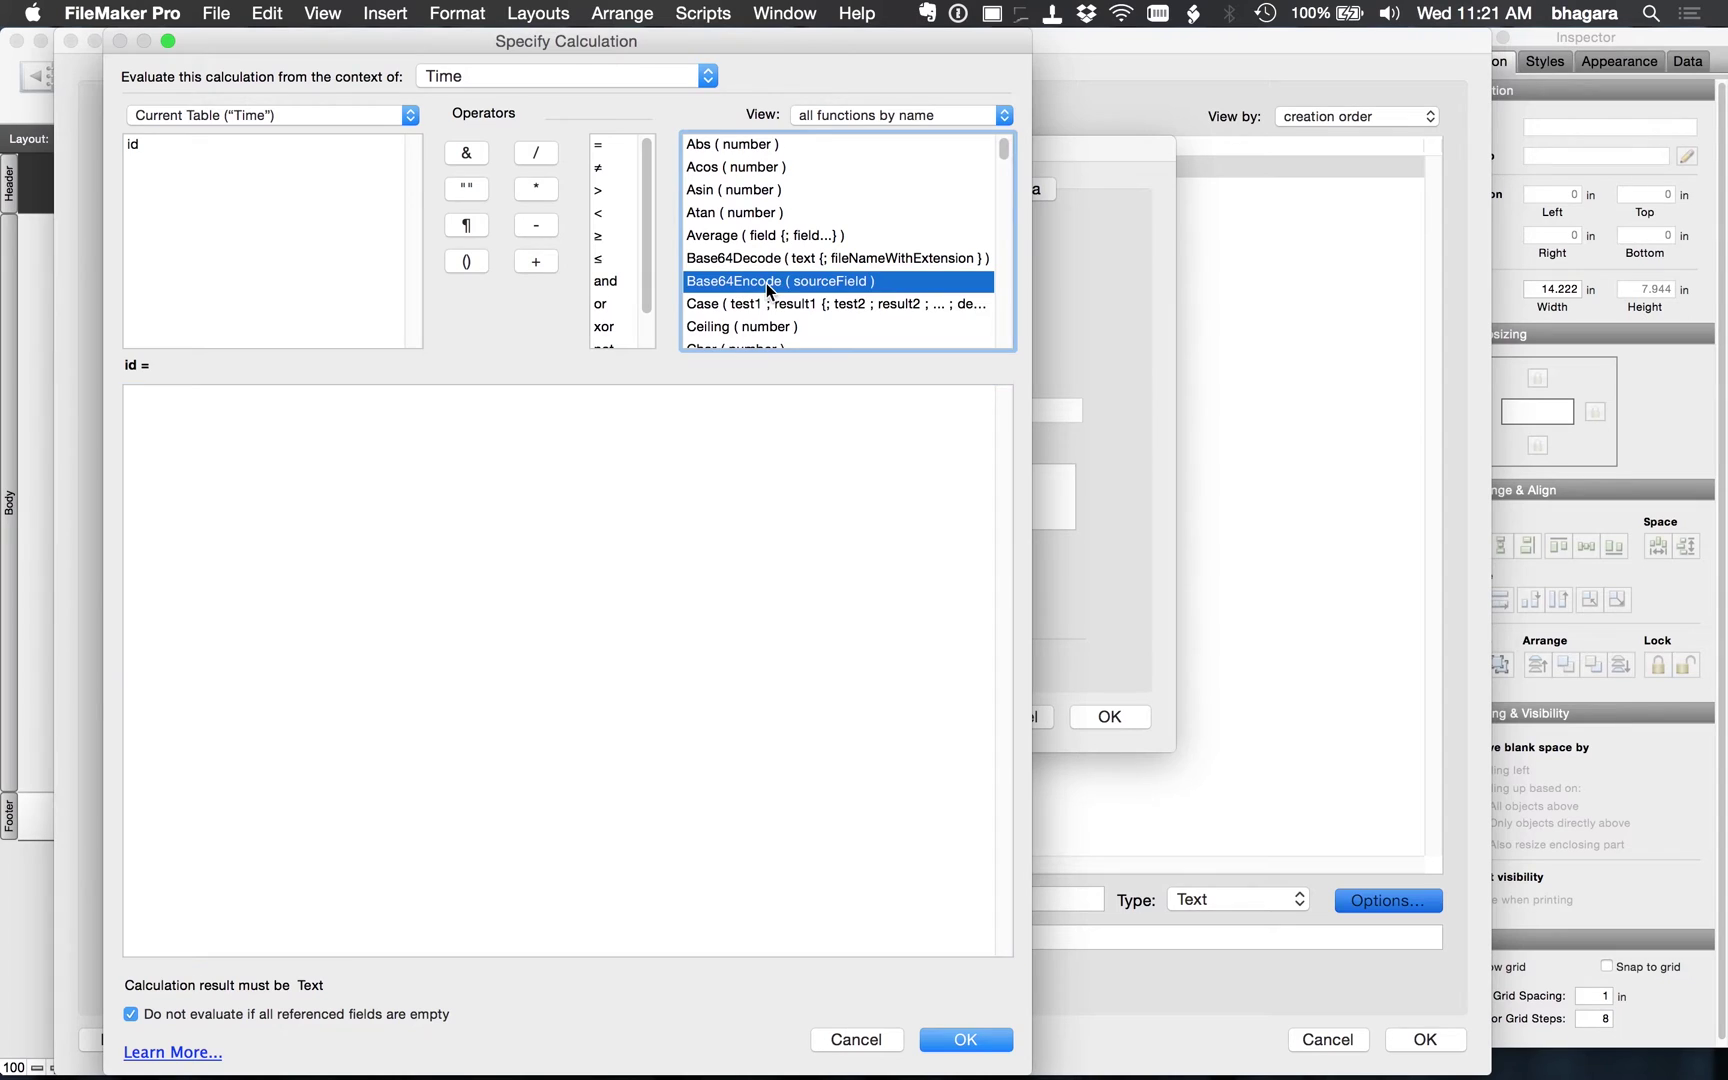
scroll(769, 288, down, 3)
scroll(768, 287, up, 1)
key(g)
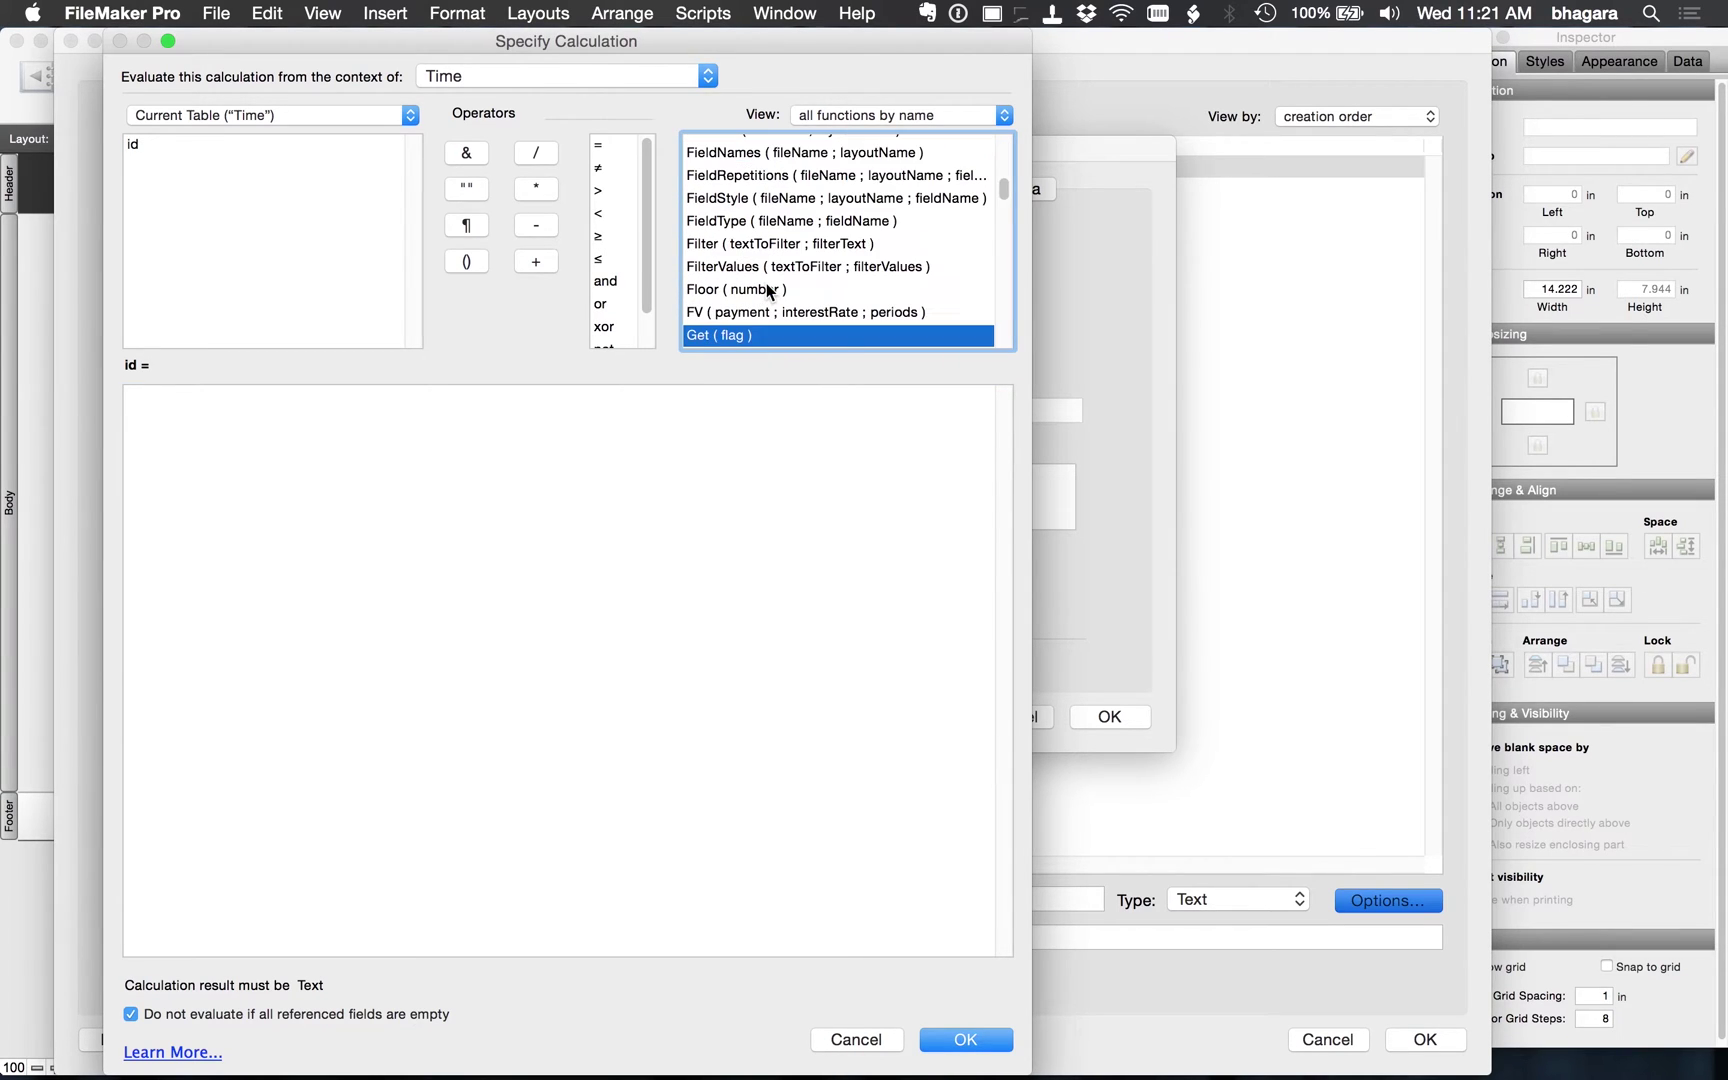
scroll(768, 291, down, 1)
scroll(768, 290, down, 2)
scroll(769, 290, down, 3)
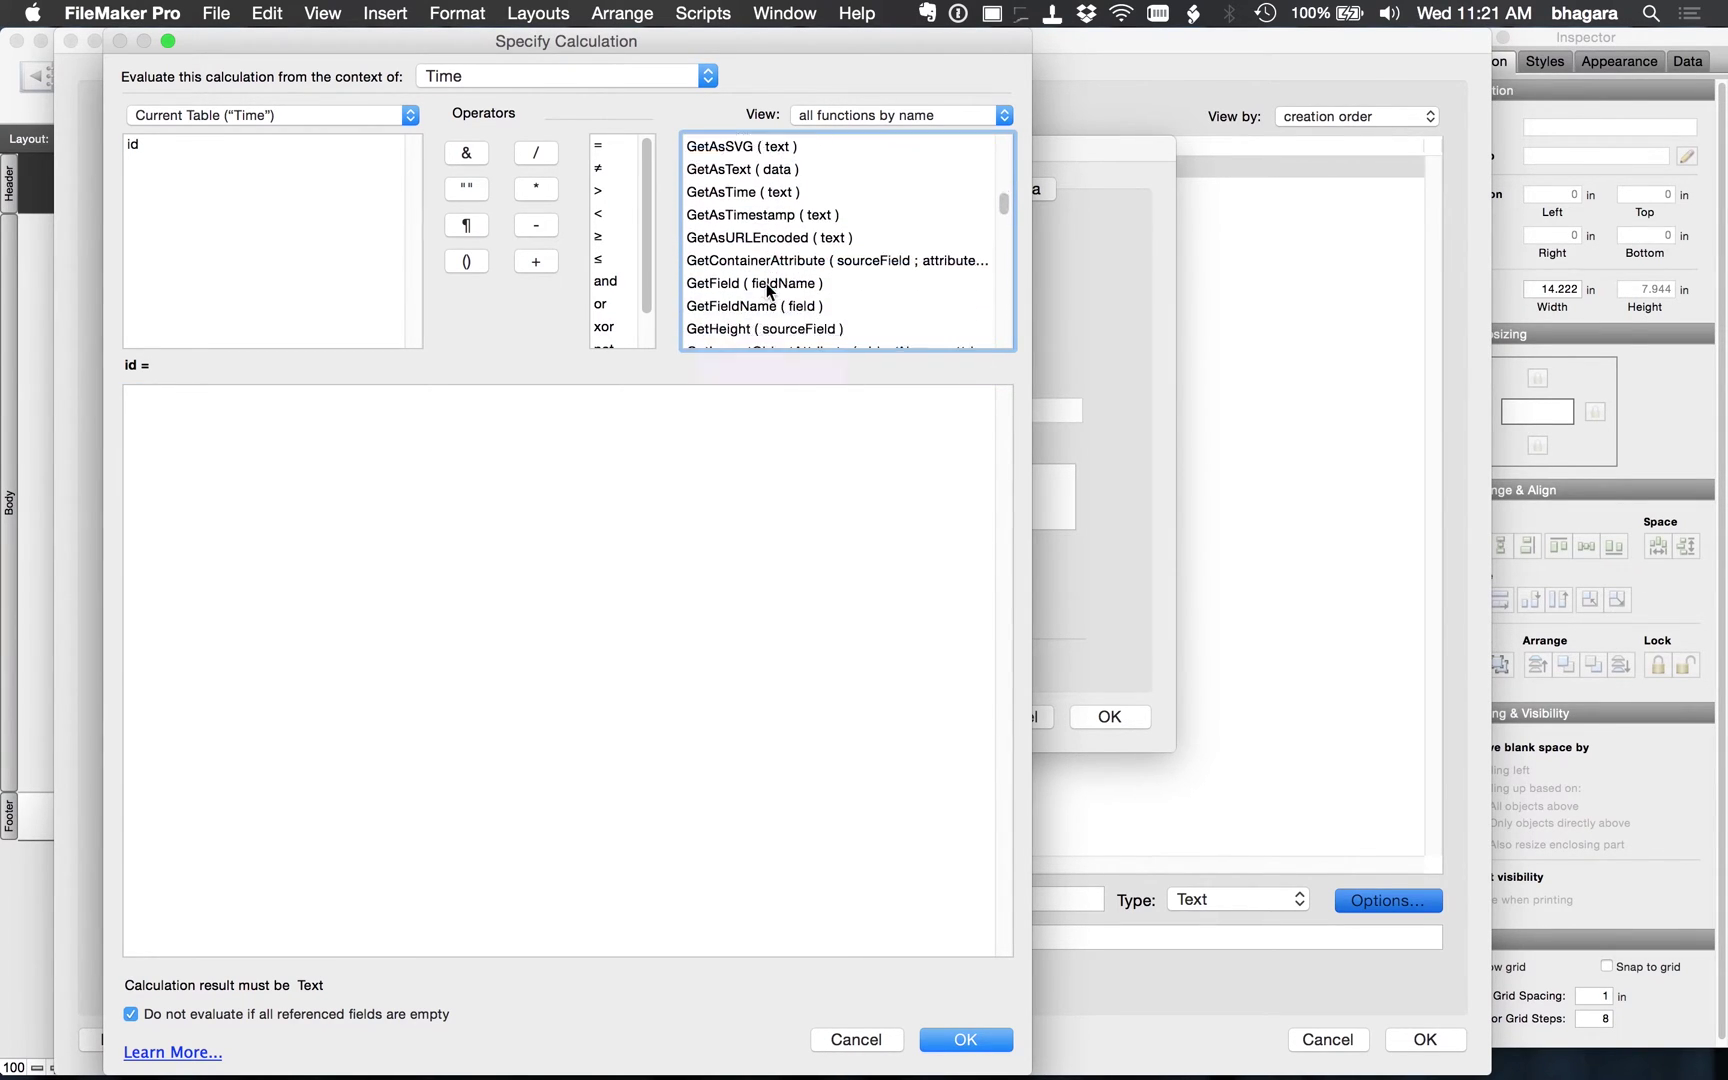
scroll(768, 290, down, 3)
scroll(768, 291, up, 3)
scroll(768, 297, up, 1)
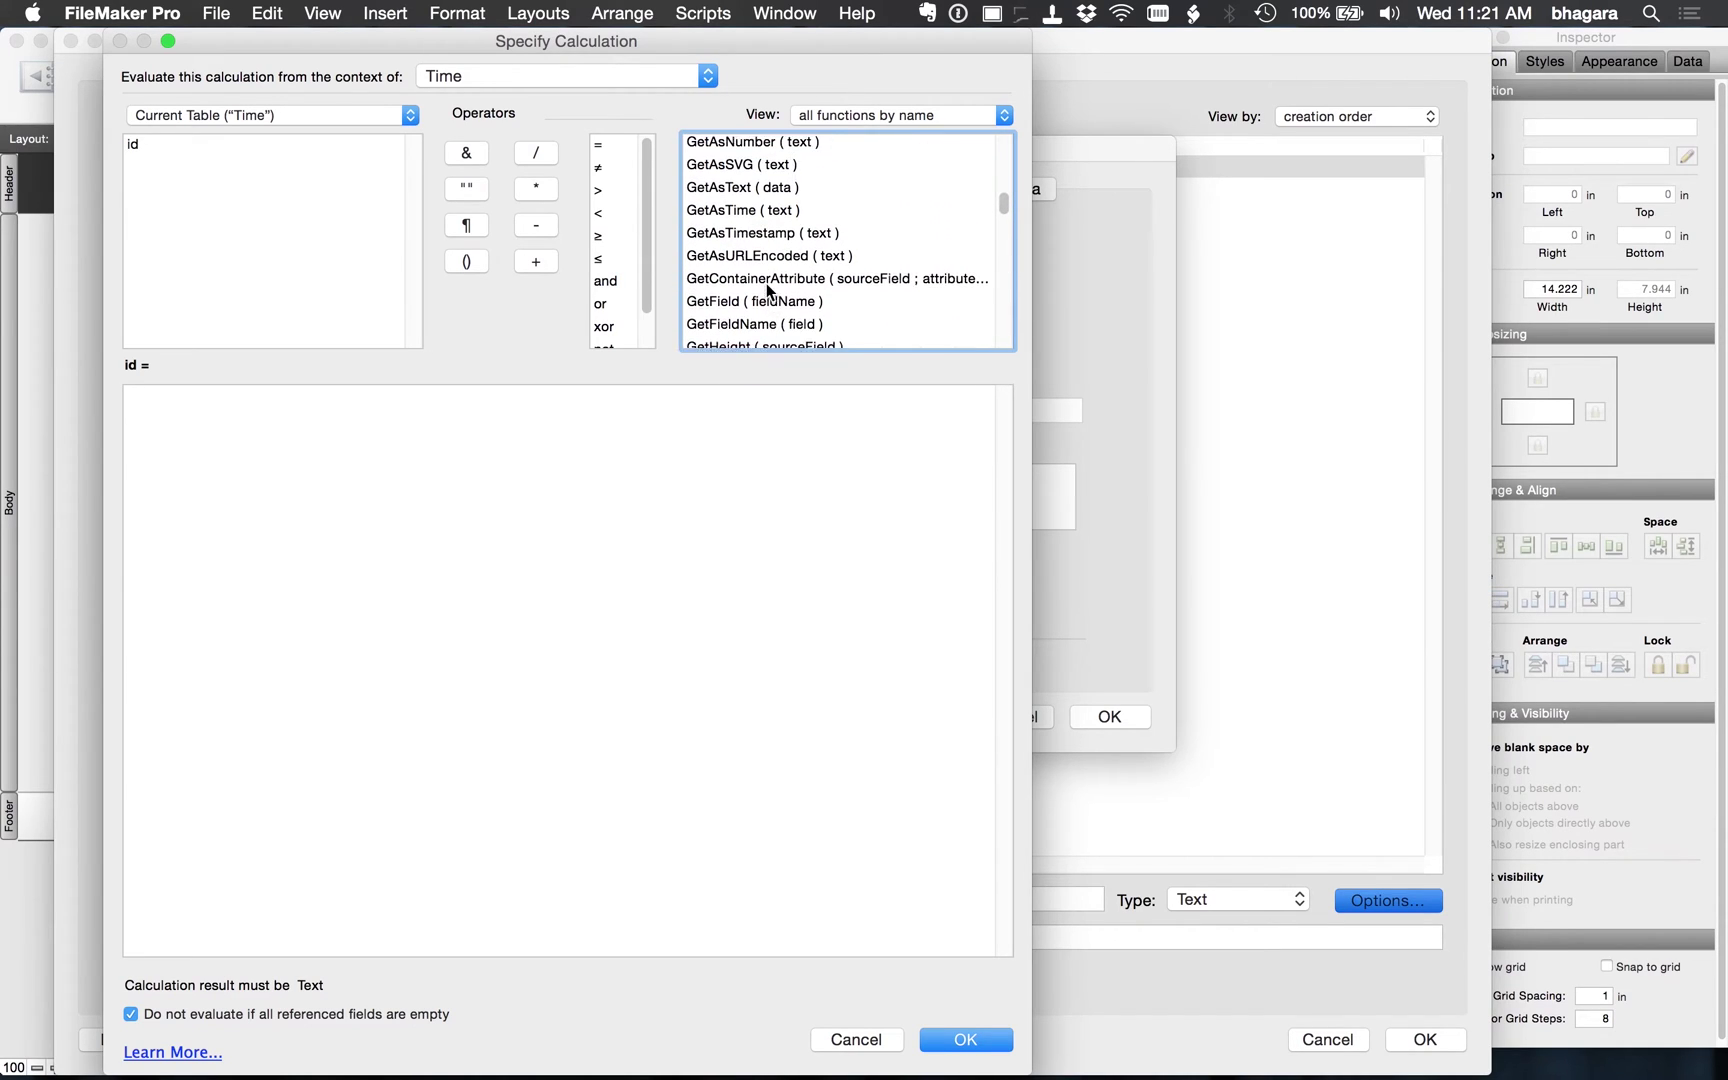
scroll(769, 297, up, 2)
click(851, 119)
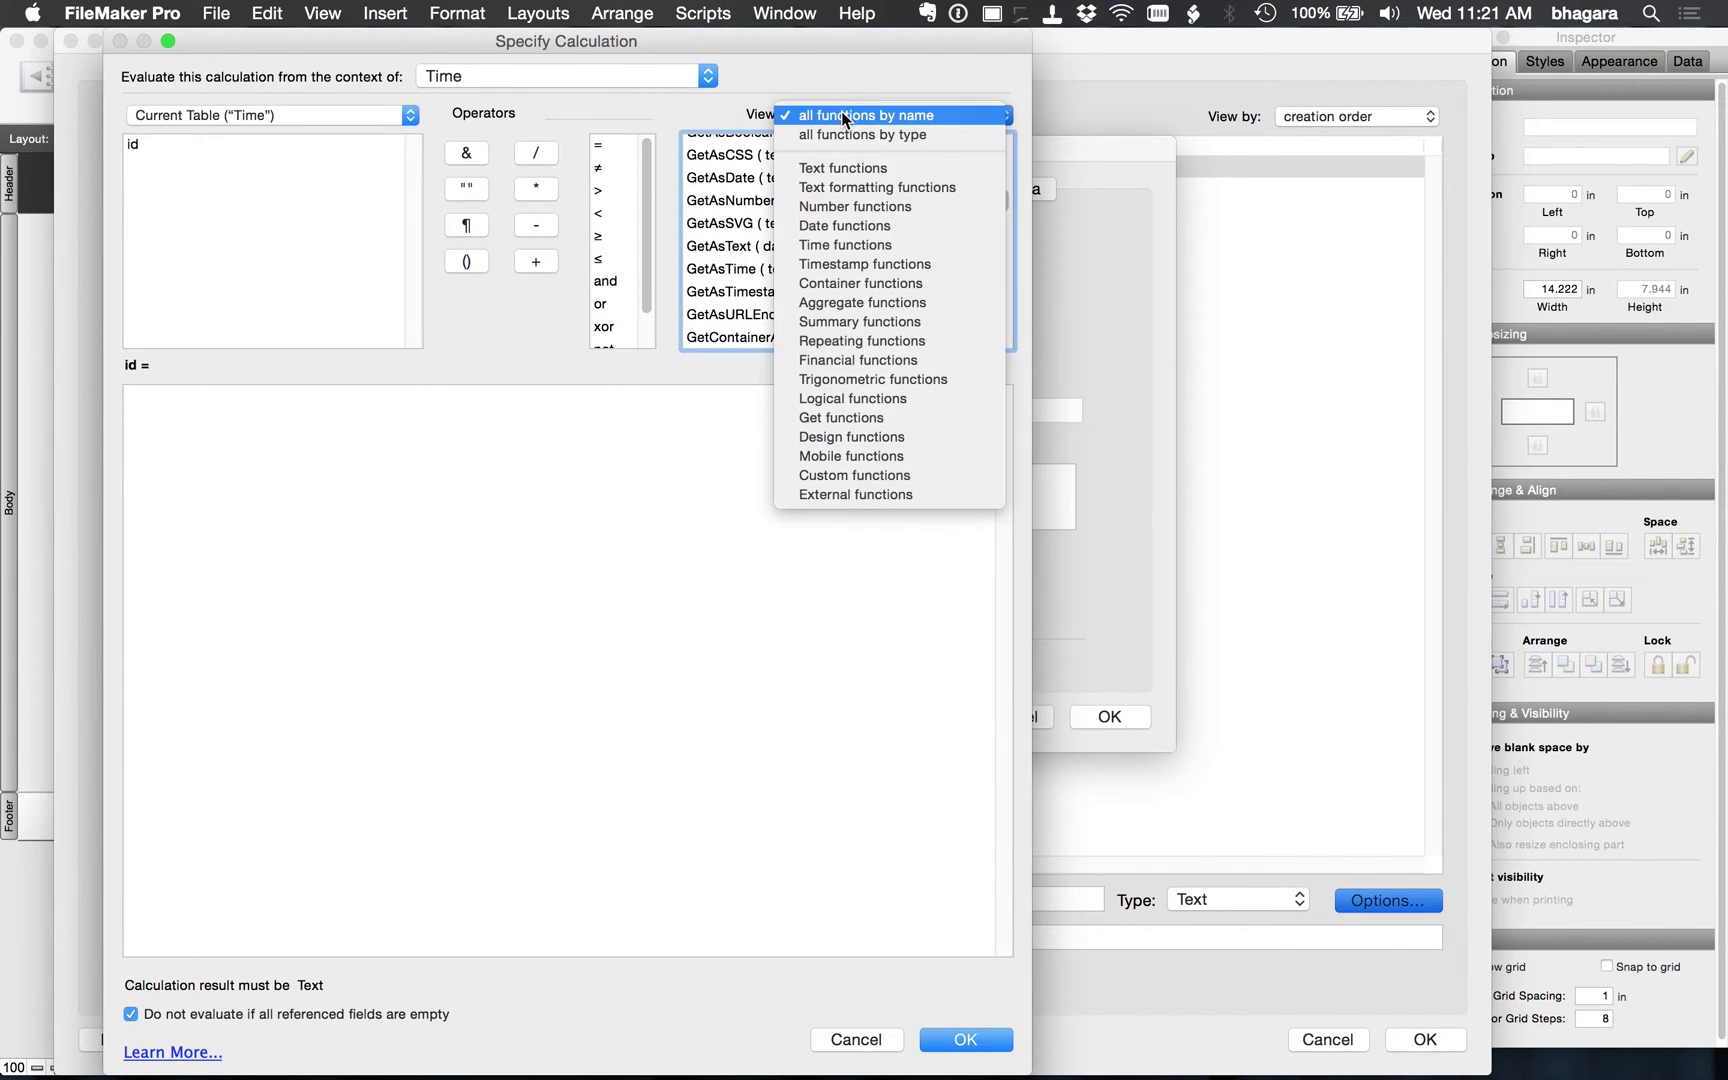
click(839, 423)
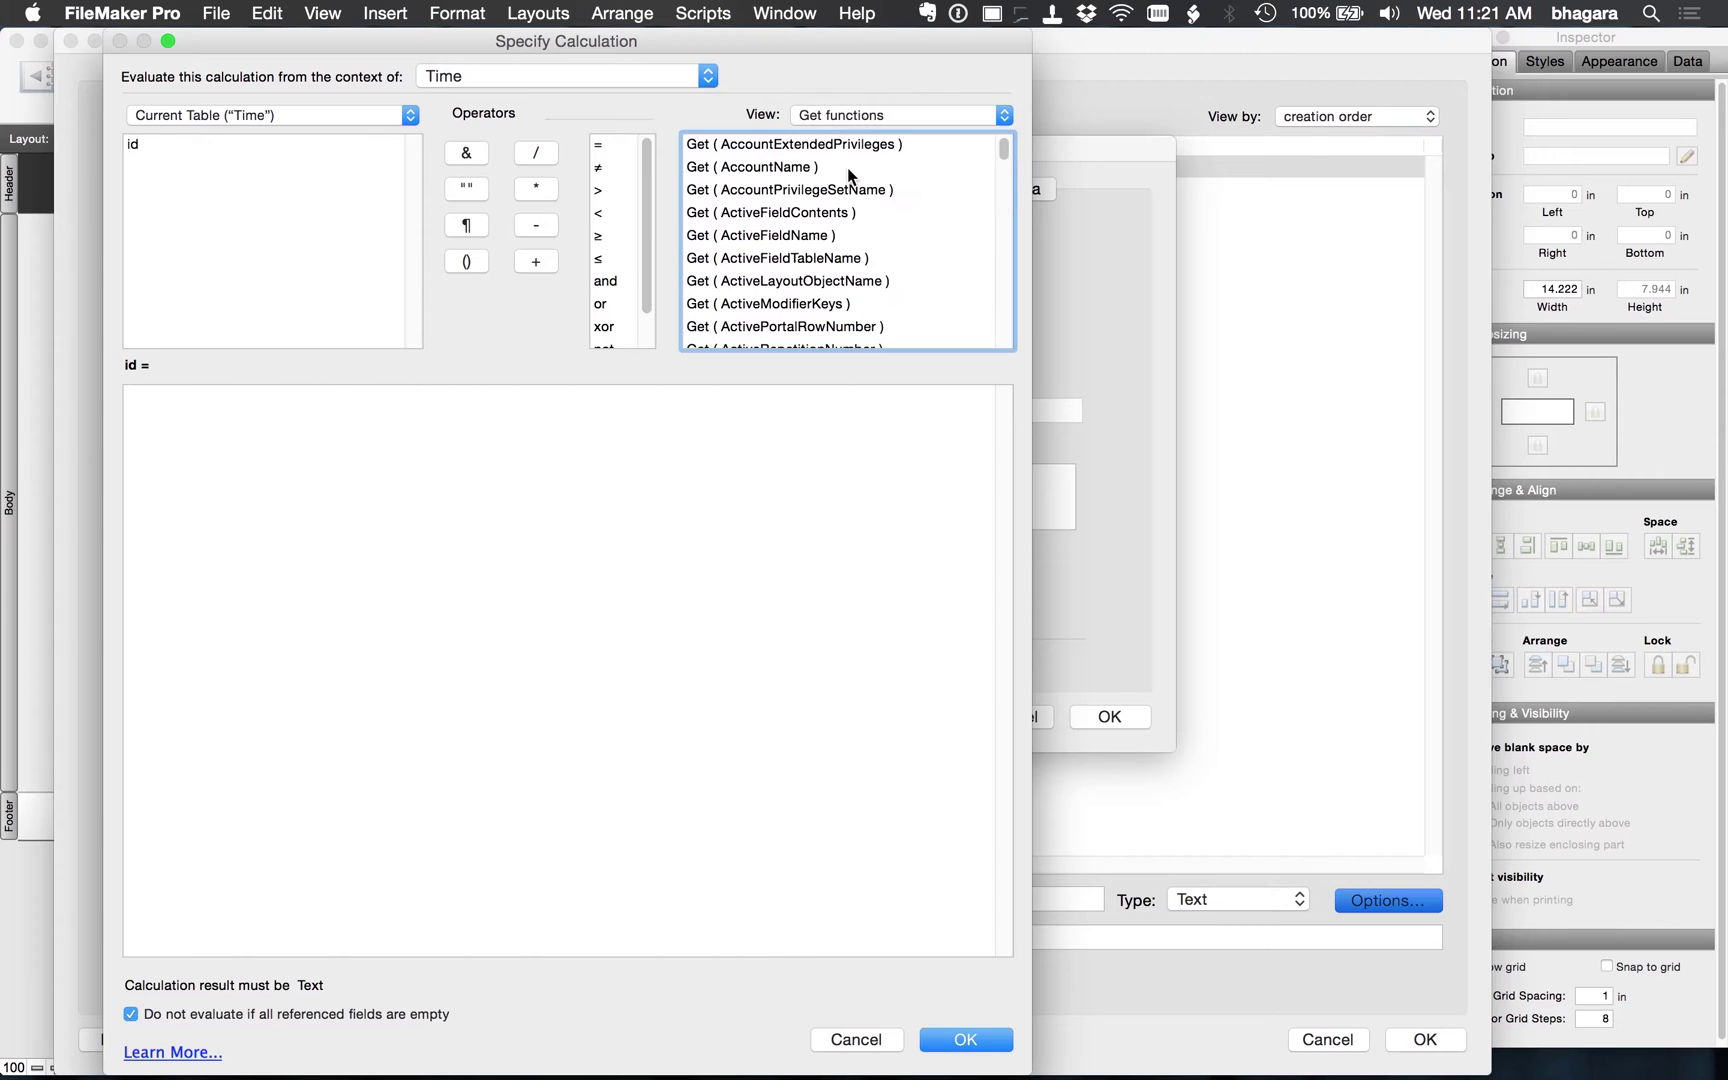
scroll(849, 174, down, 2)
scroll(847, 175, down, 5)
scroll(848, 175, down, 2)
scroll(848, 176, down, 5)
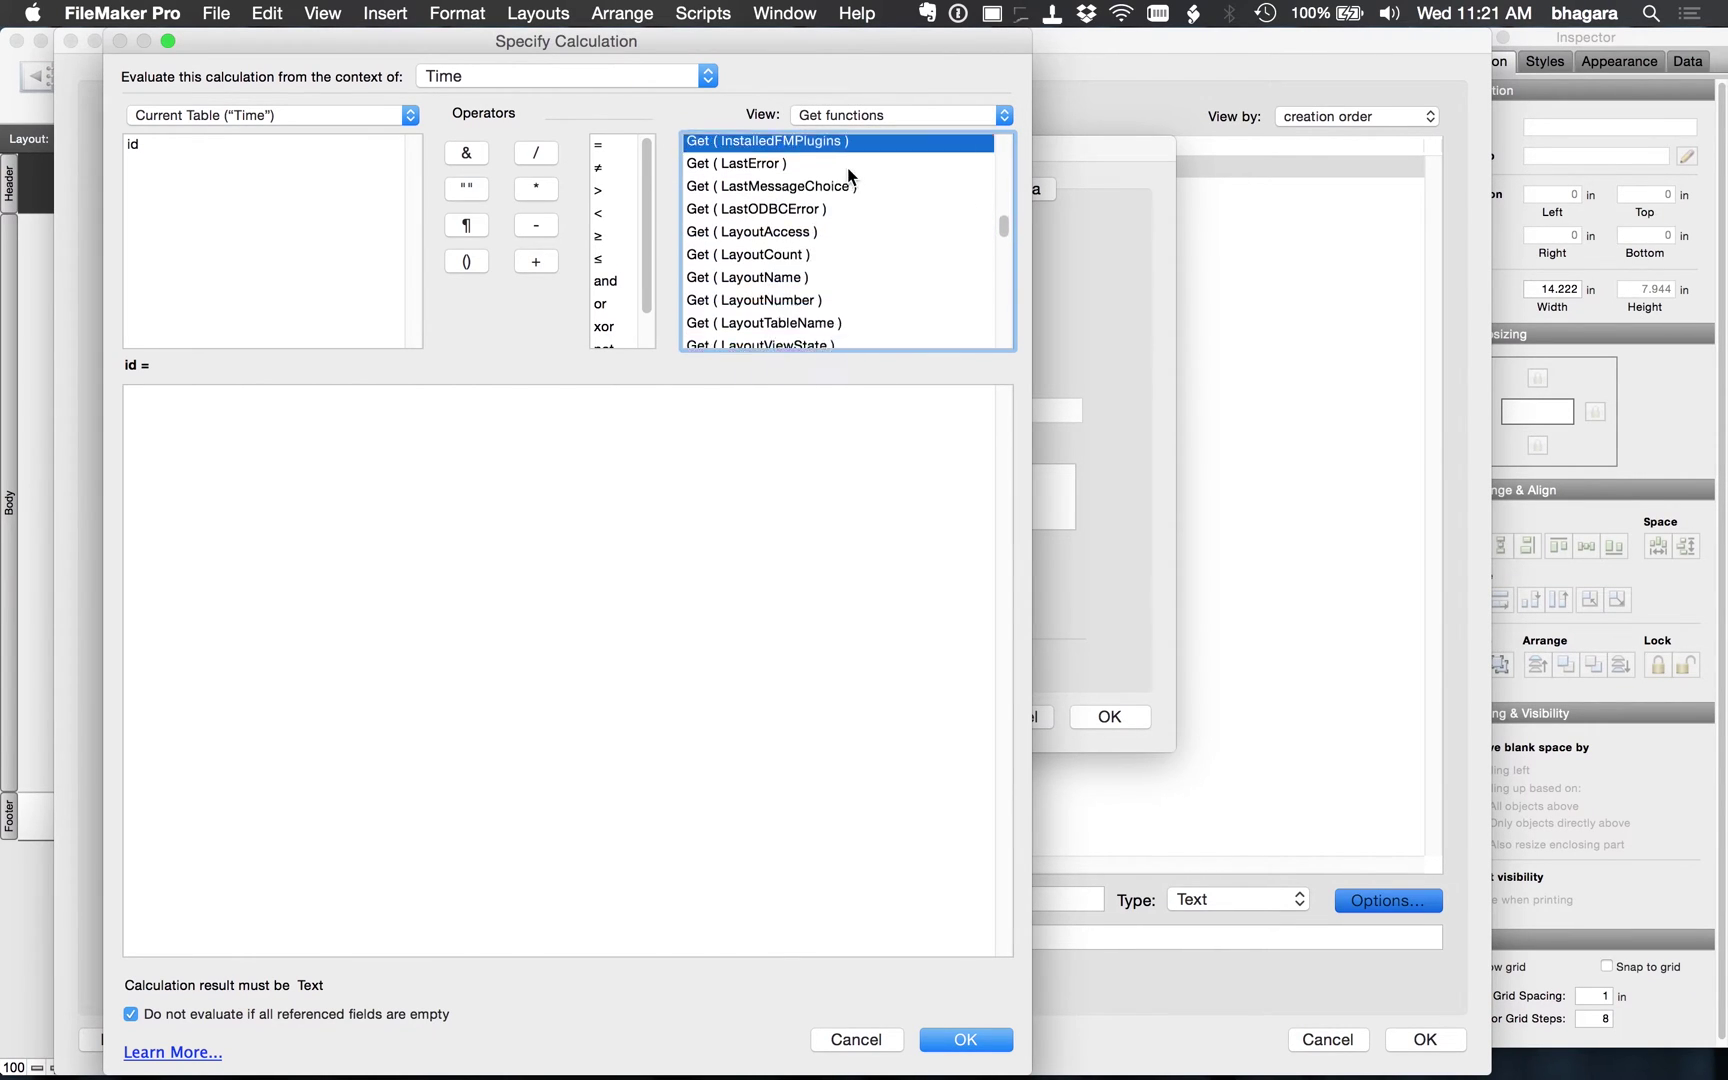
scroll(848, 175, down, 3)
scroll(849, 175, down, 5)
scroll(846, 168, down, 5)
scroll(847, 168, down, 3)
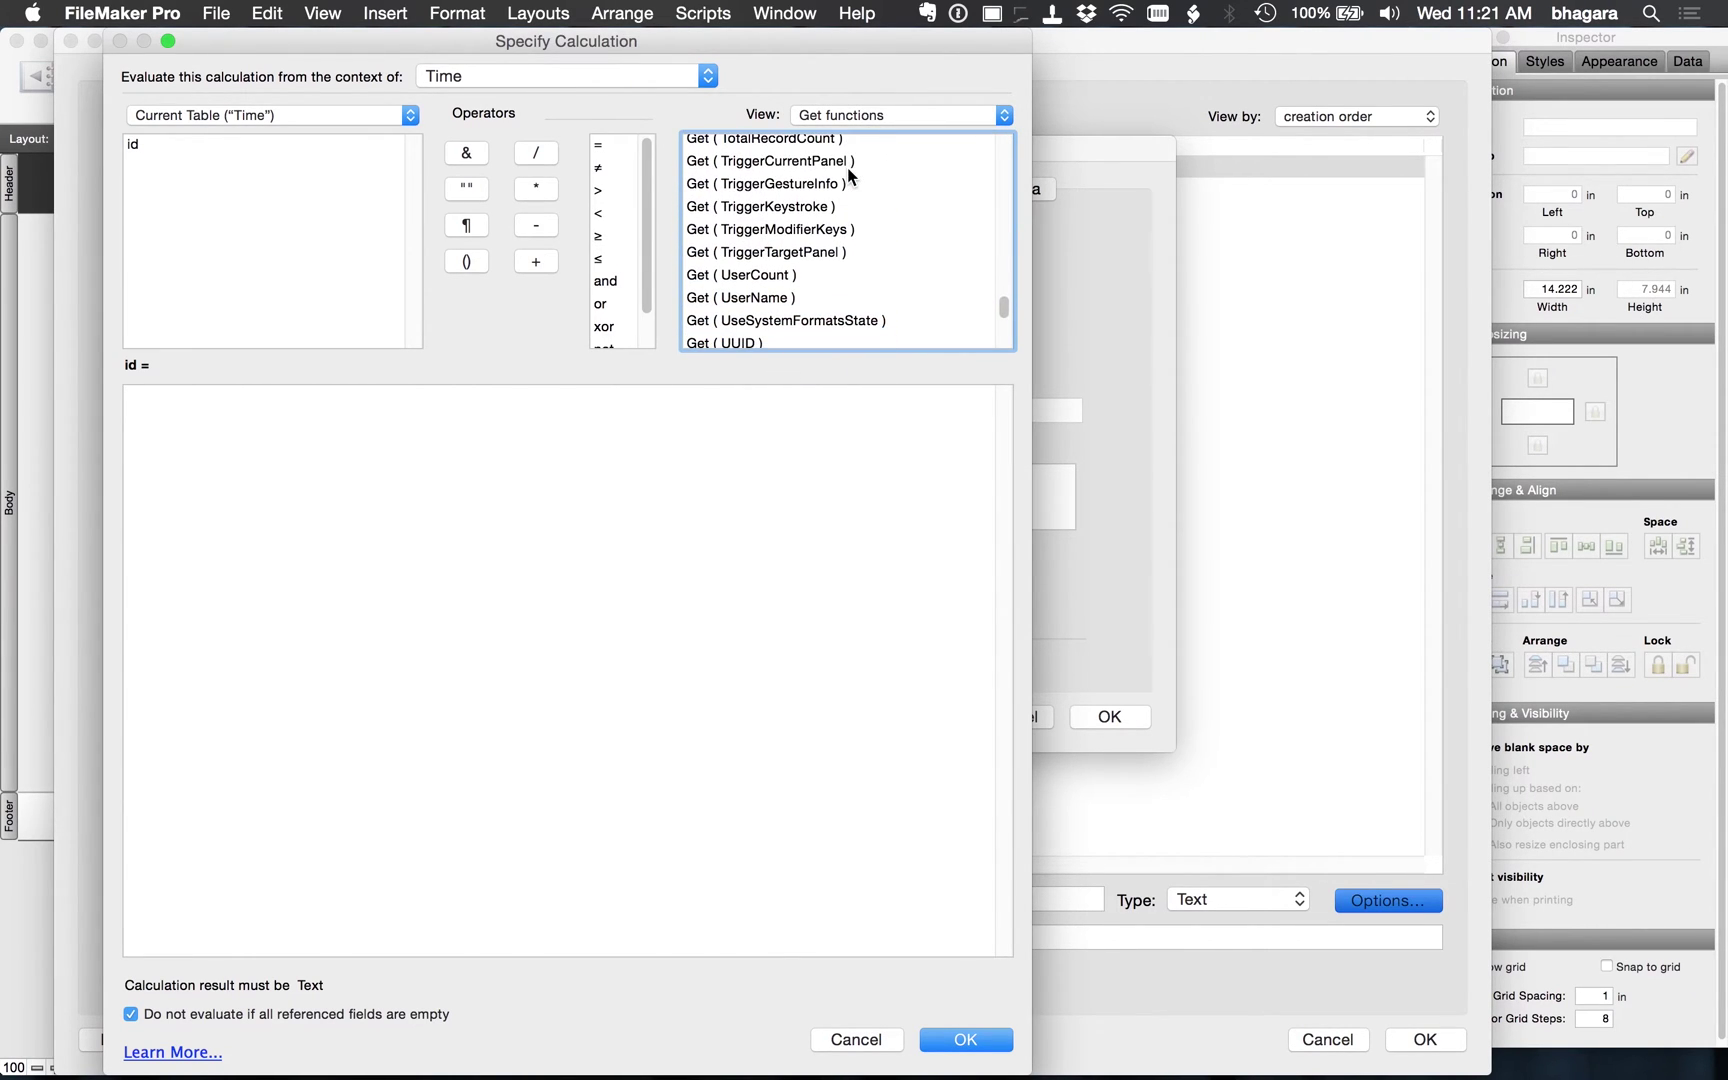
click(799, 341)
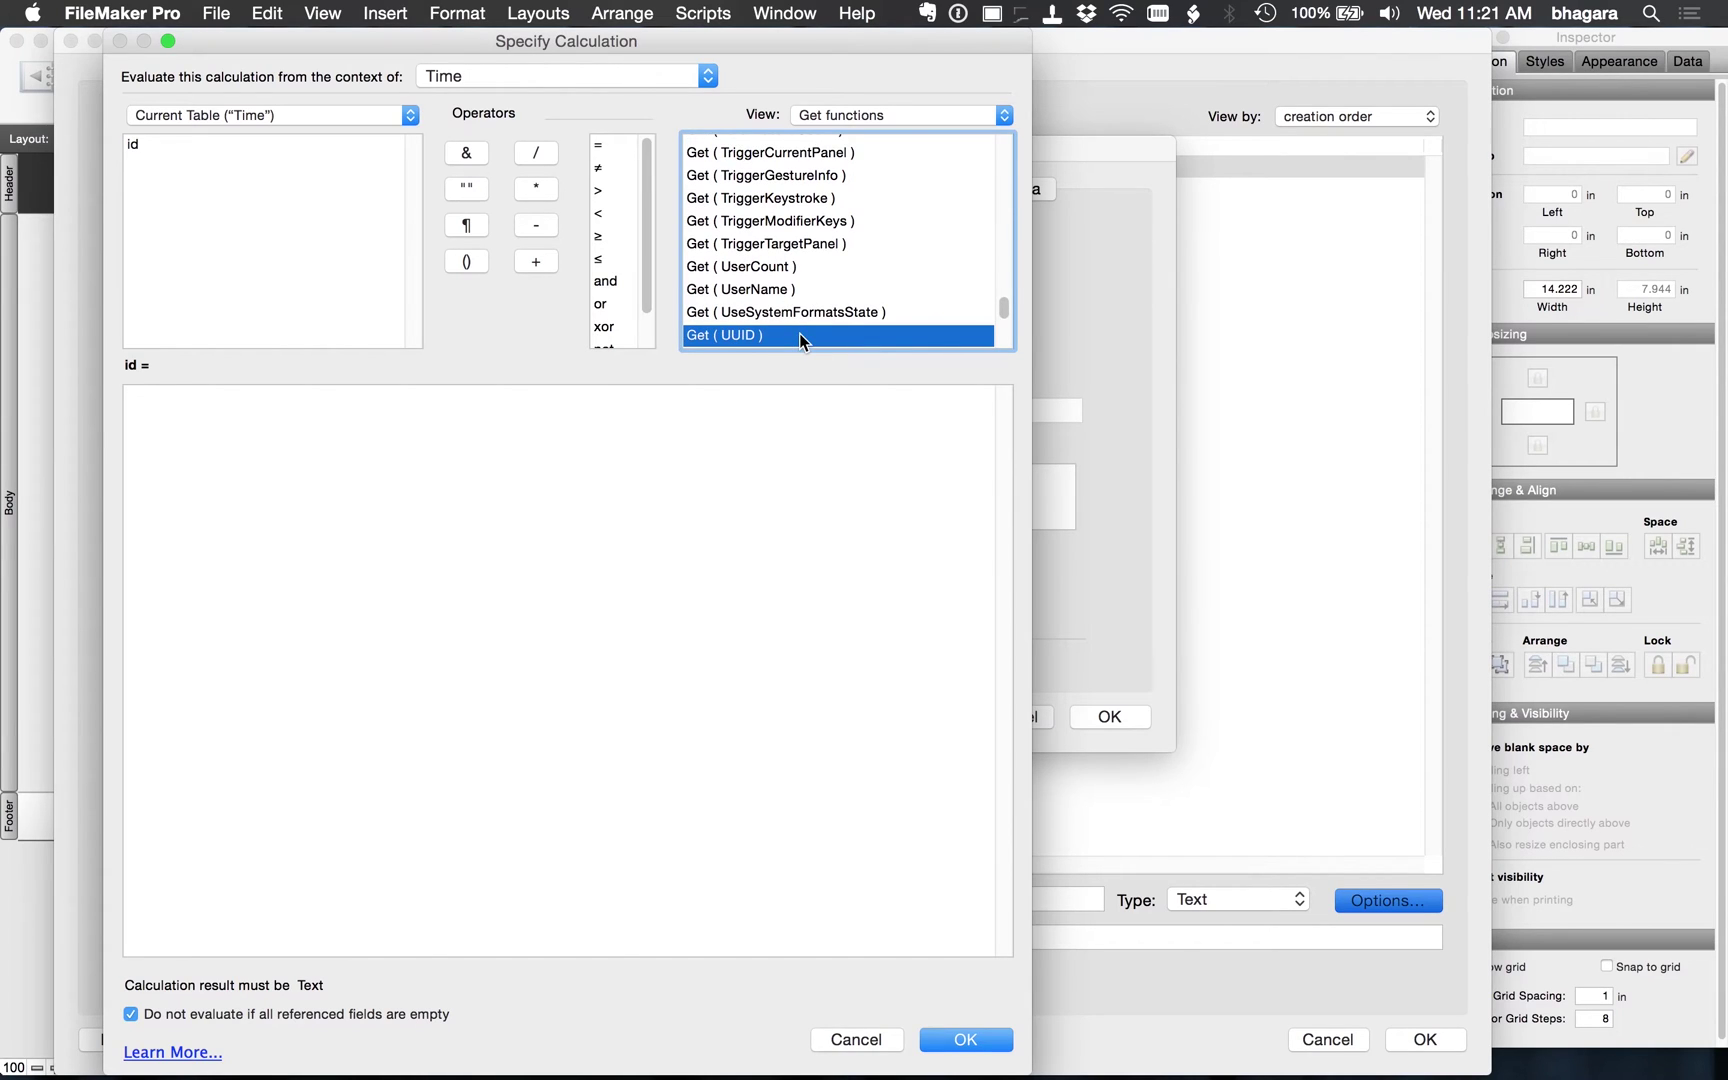
scroll(799, 333, down, 3)
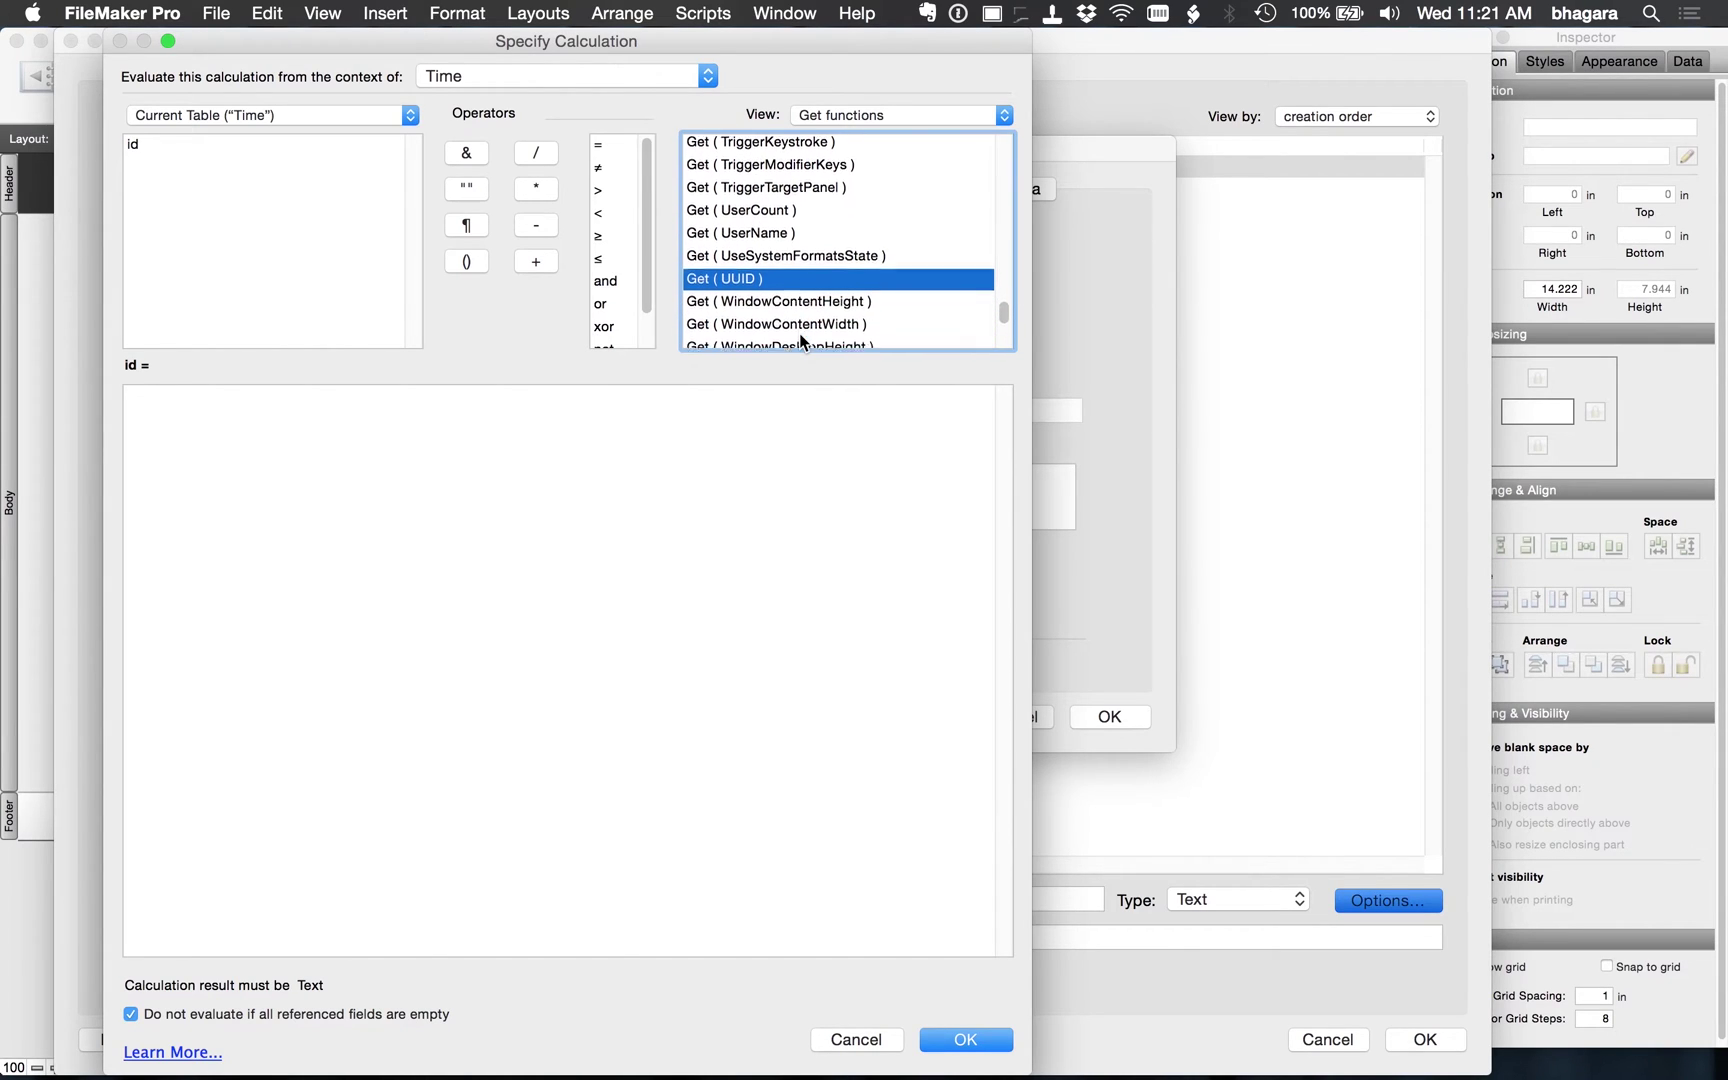
click(744, 268)
double_click(744, 269)
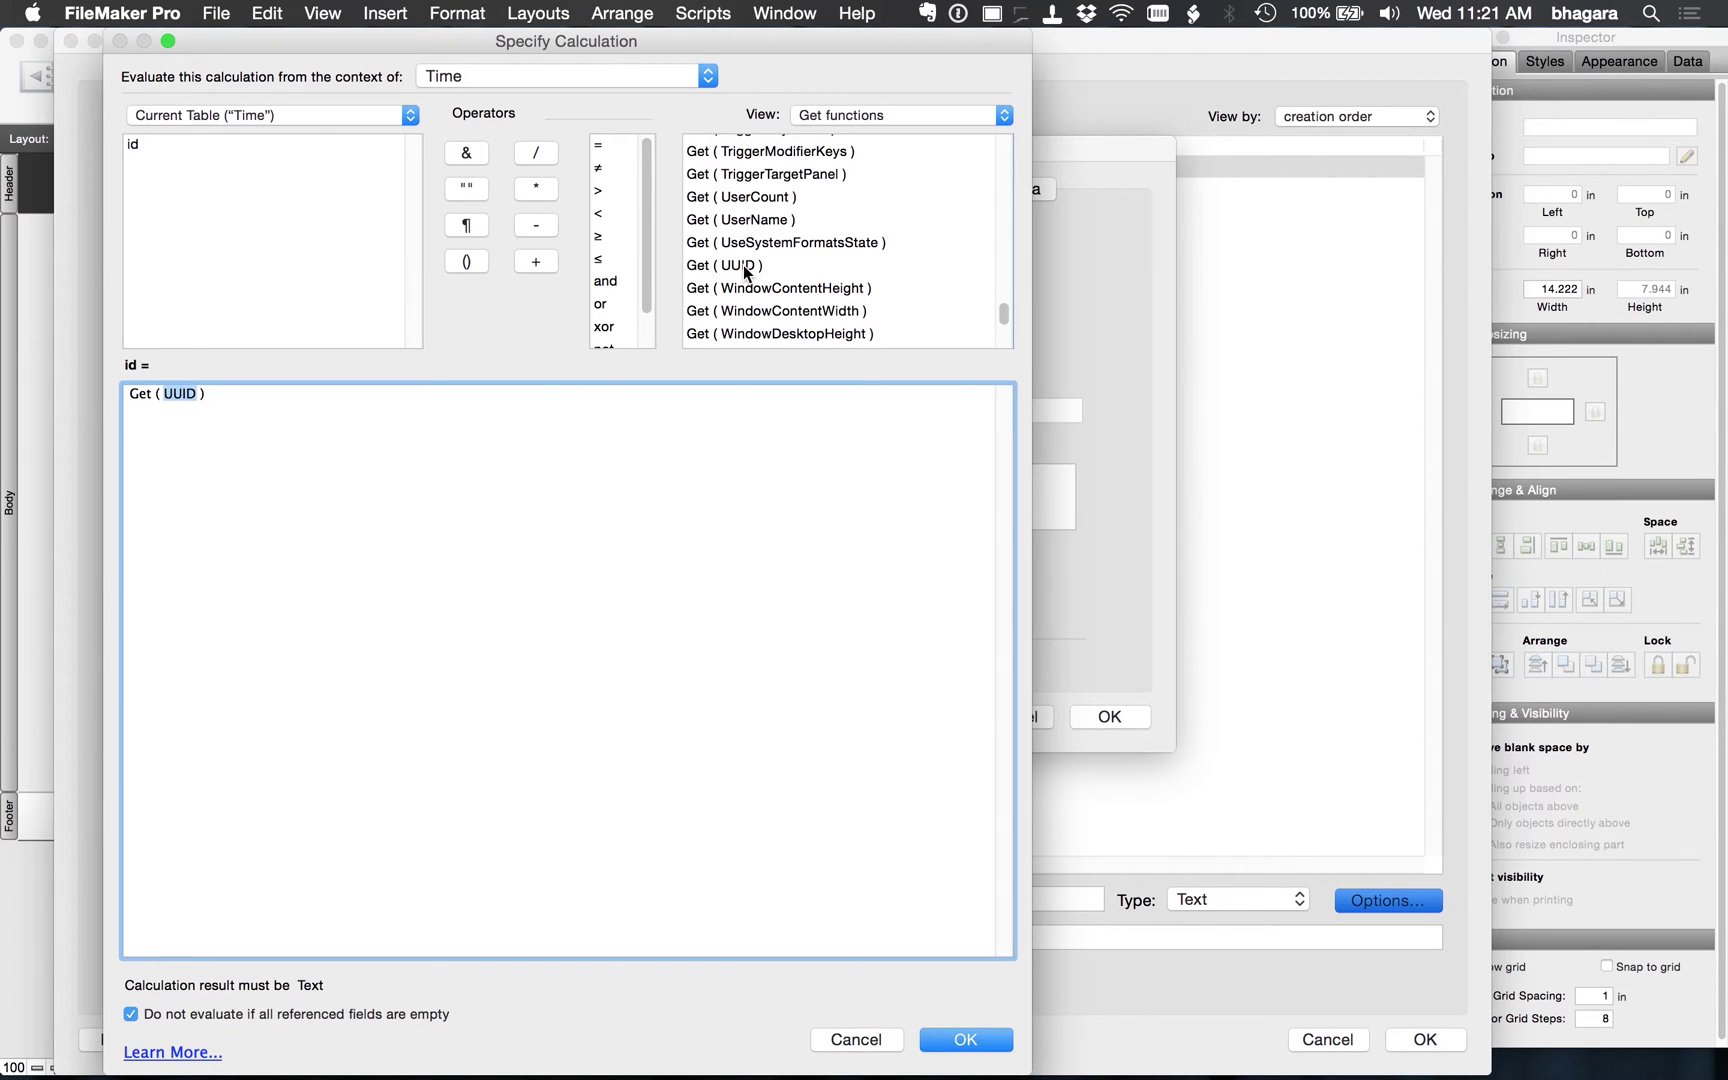
key(Return)
click(628, 659)
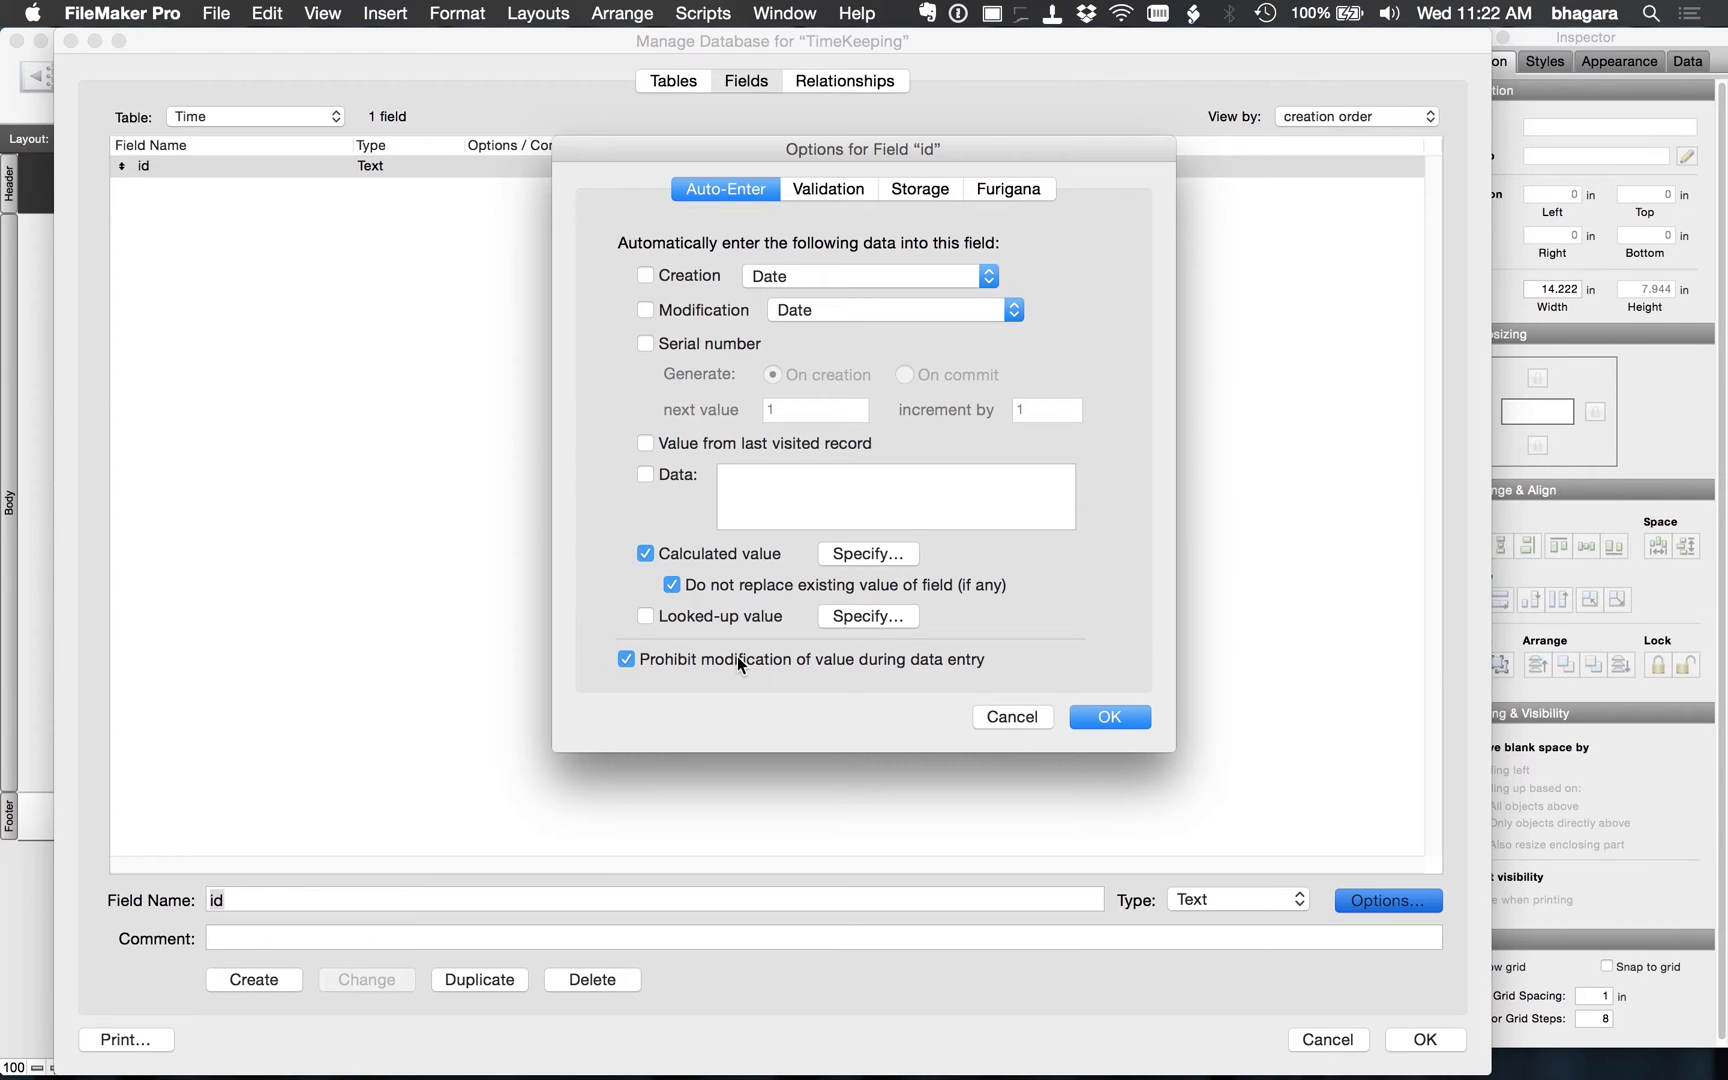
Step: Confirm the id field's auto-enter Get ( UUID ) and no-modification options
click(1098, 717)
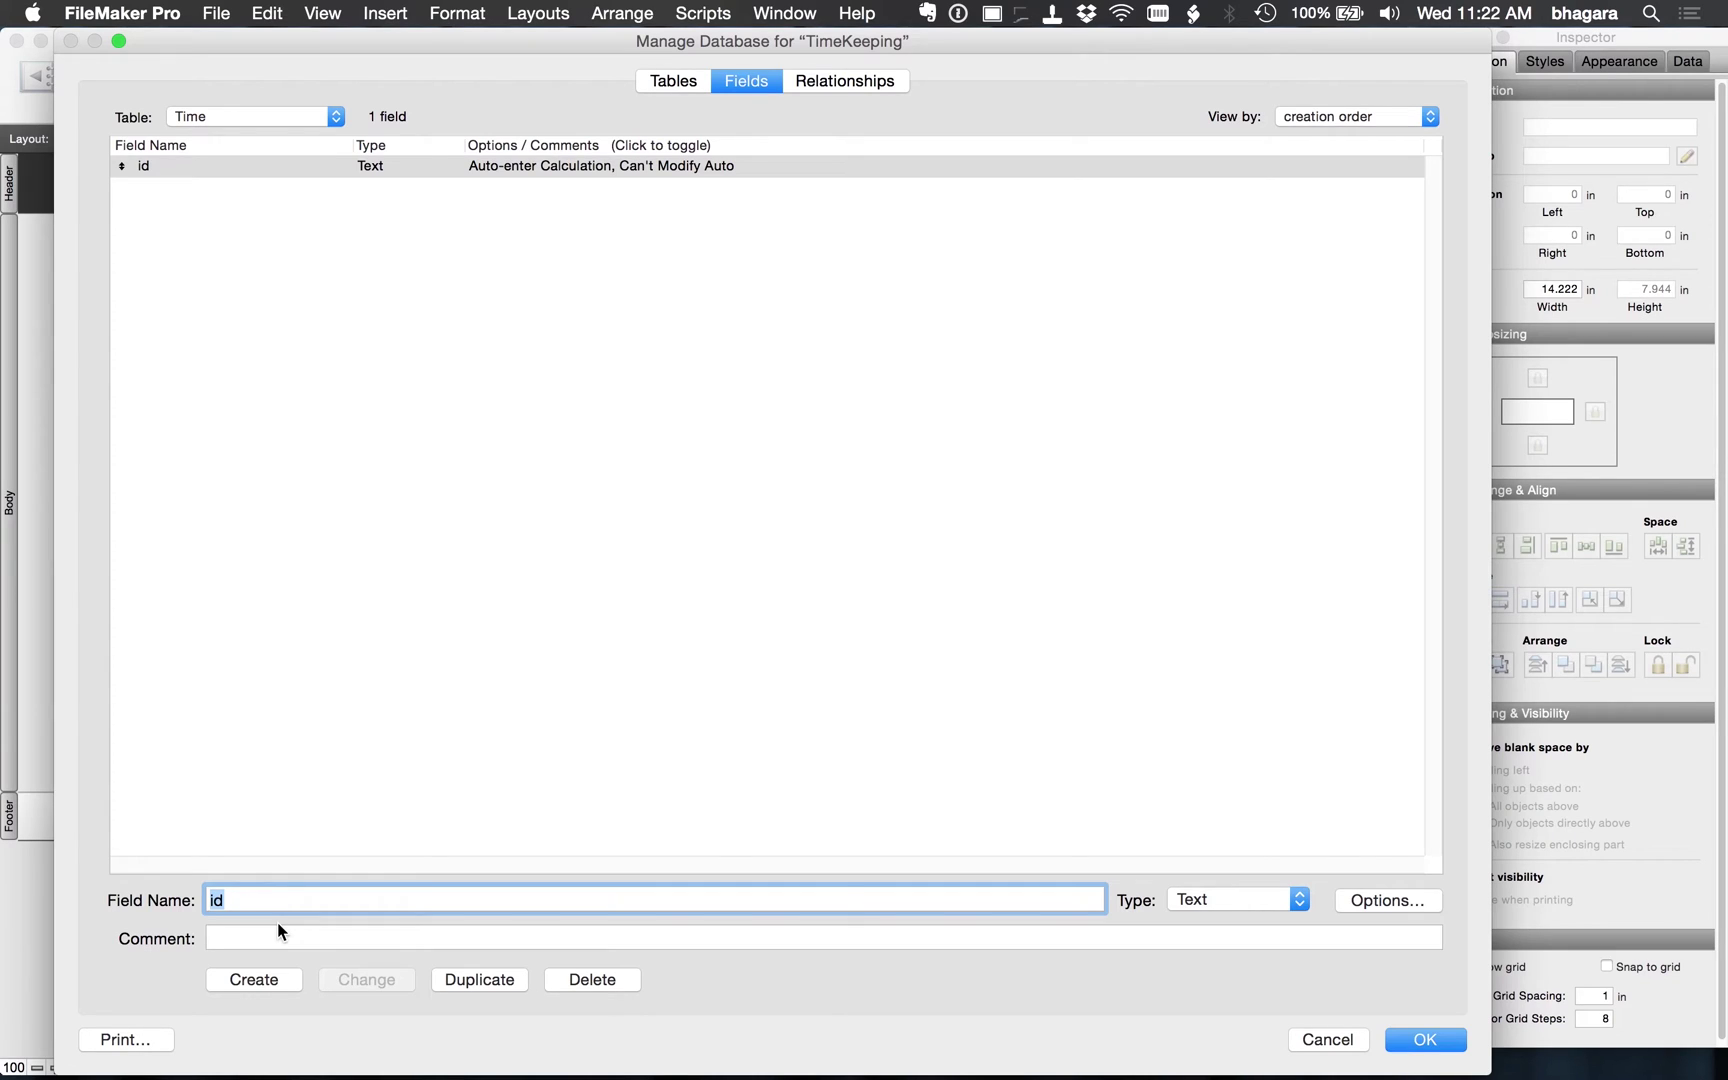
text(Created)
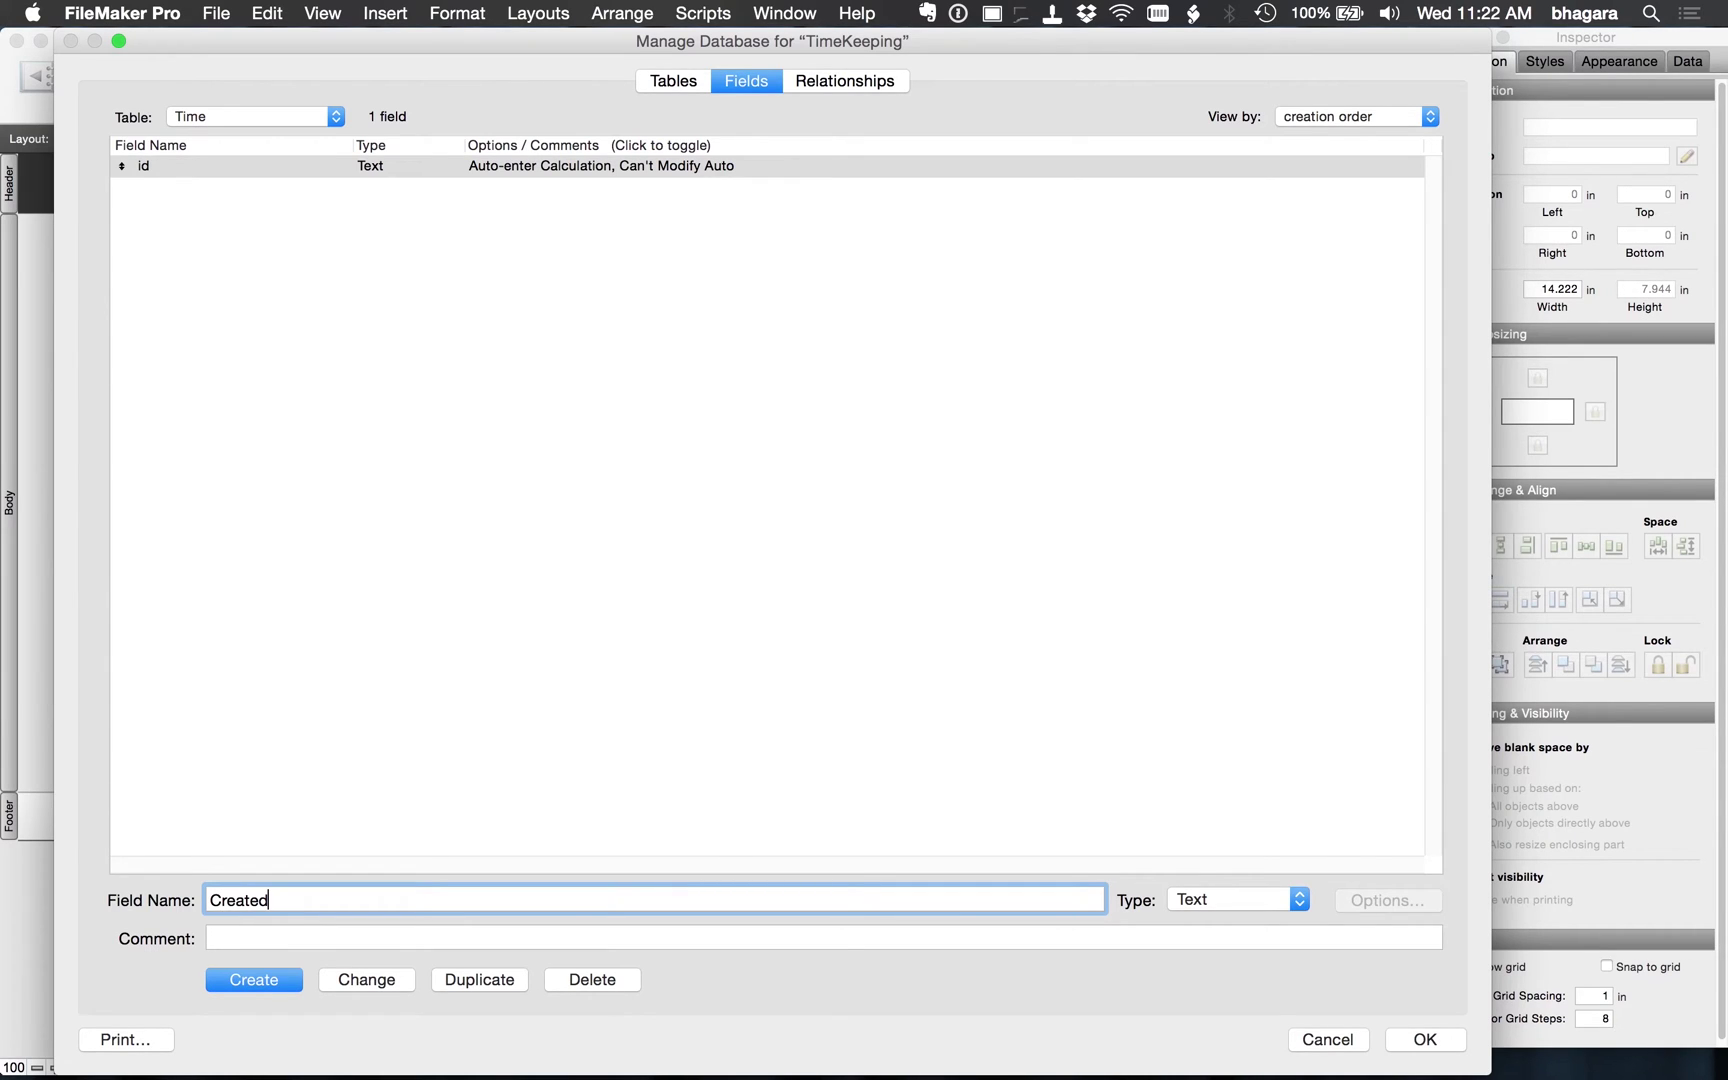
text(By)
Step: Create the text fields CreatedBy and ModifiedBy
key(Return)
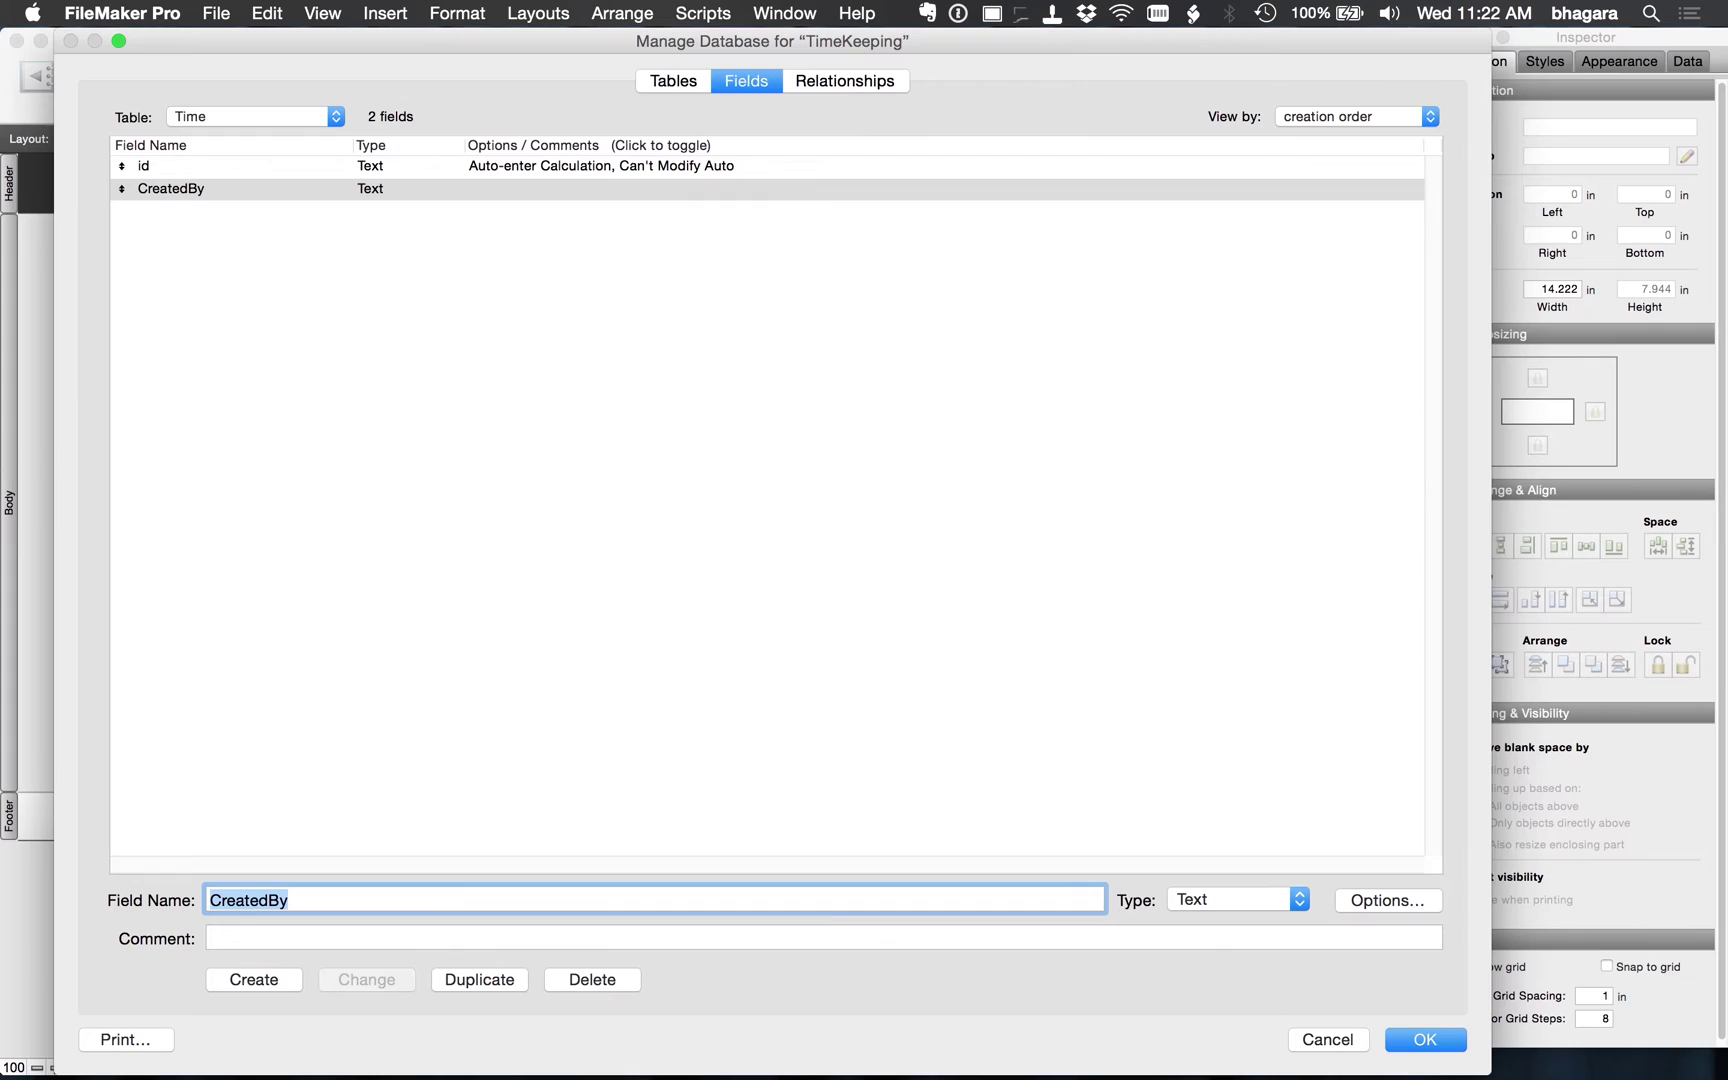
text(Modi)
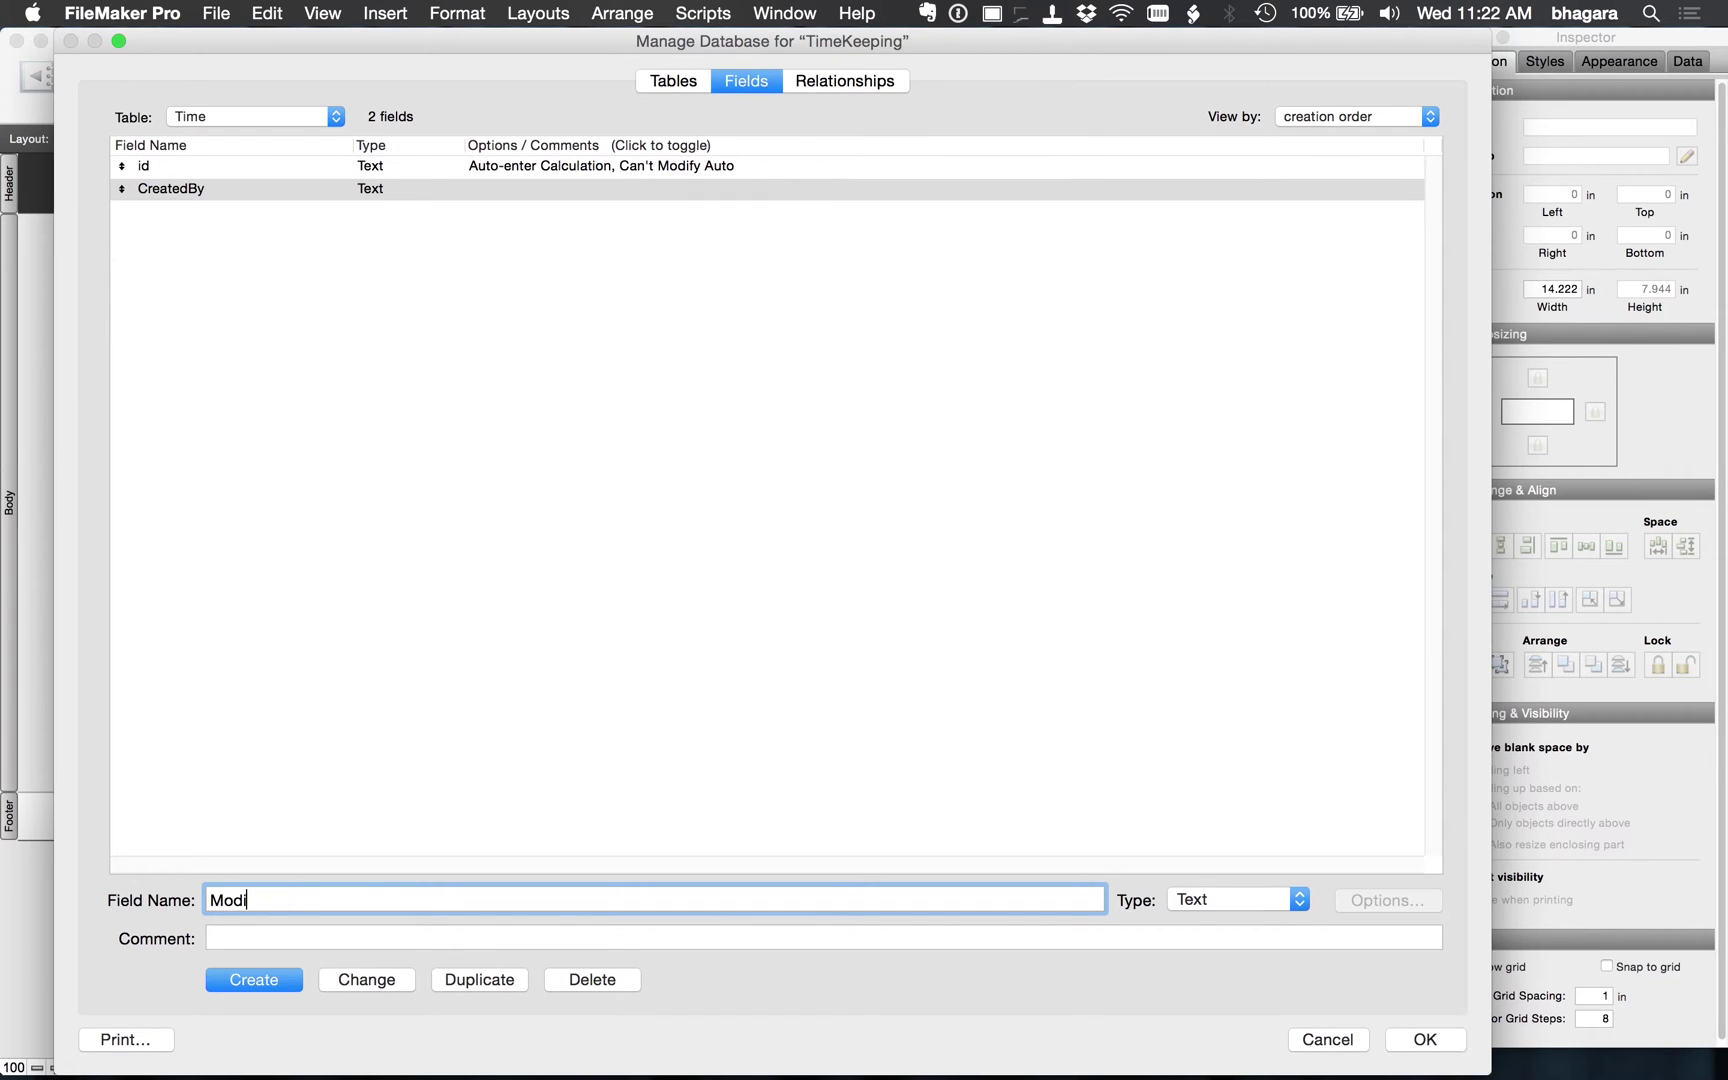
text(fied)
key(super+Left)
key(super+Right)
text(By)
key(Return)
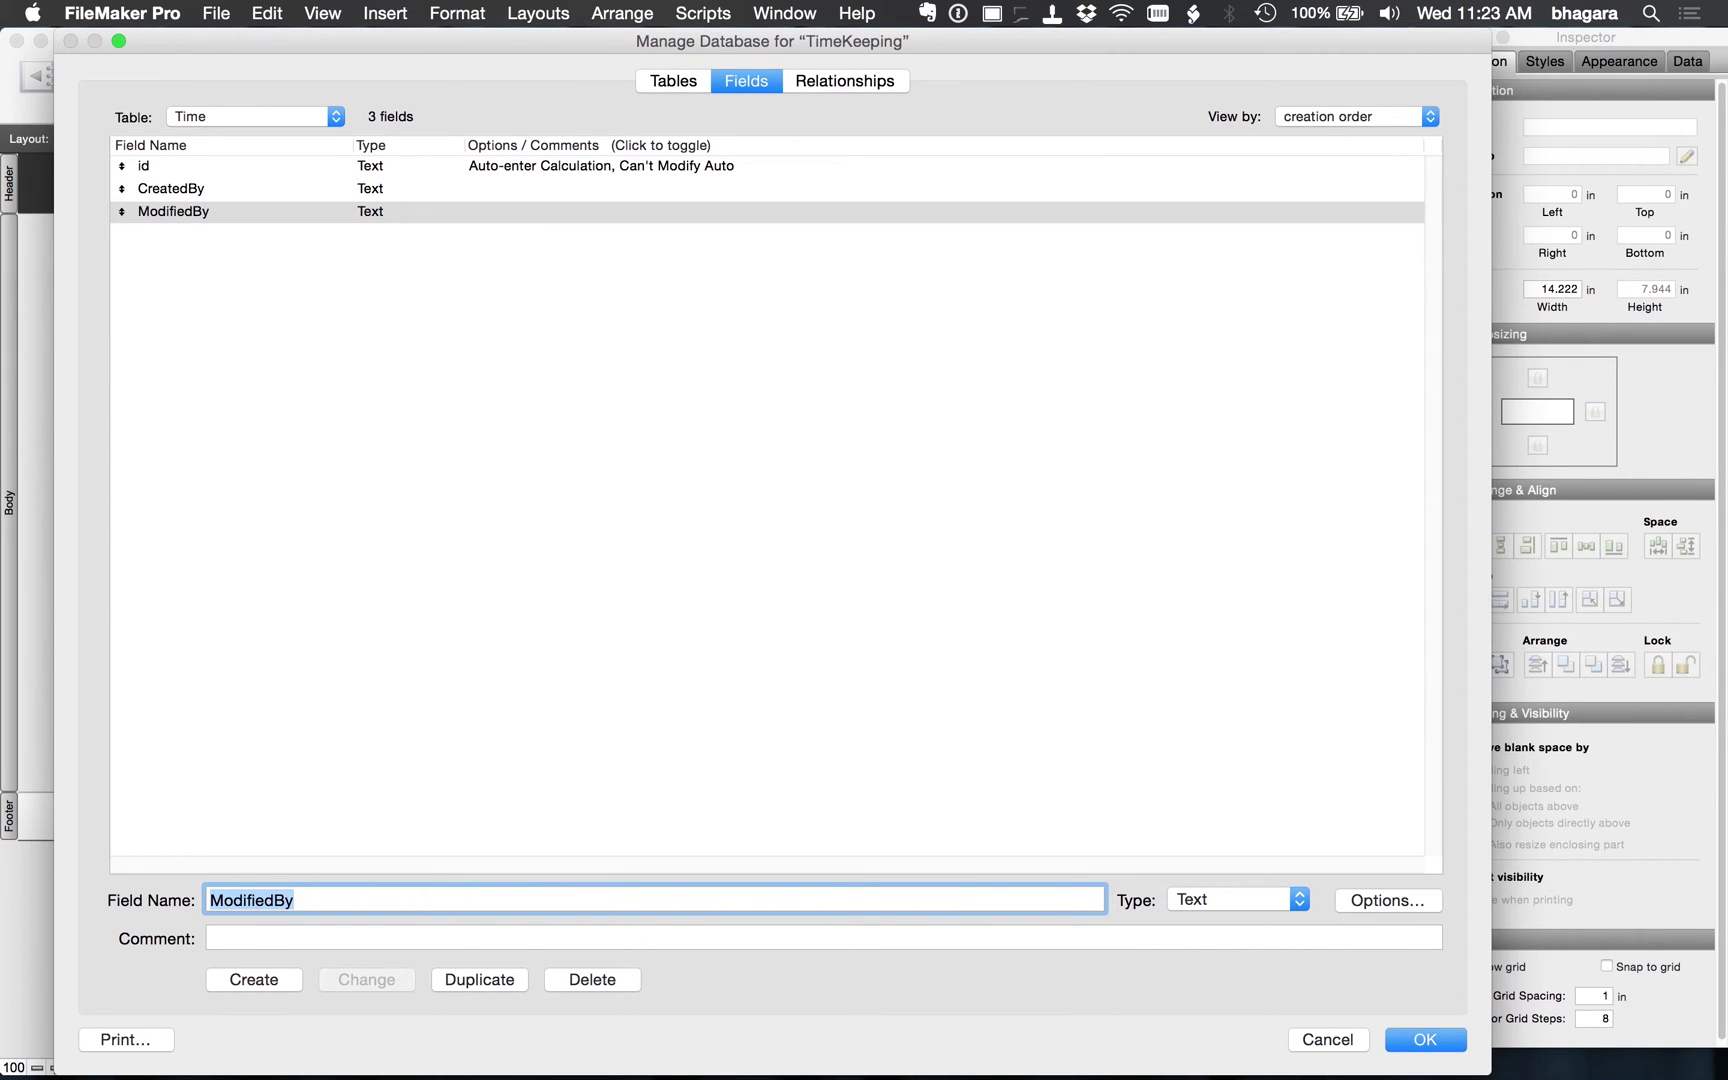
text(C)
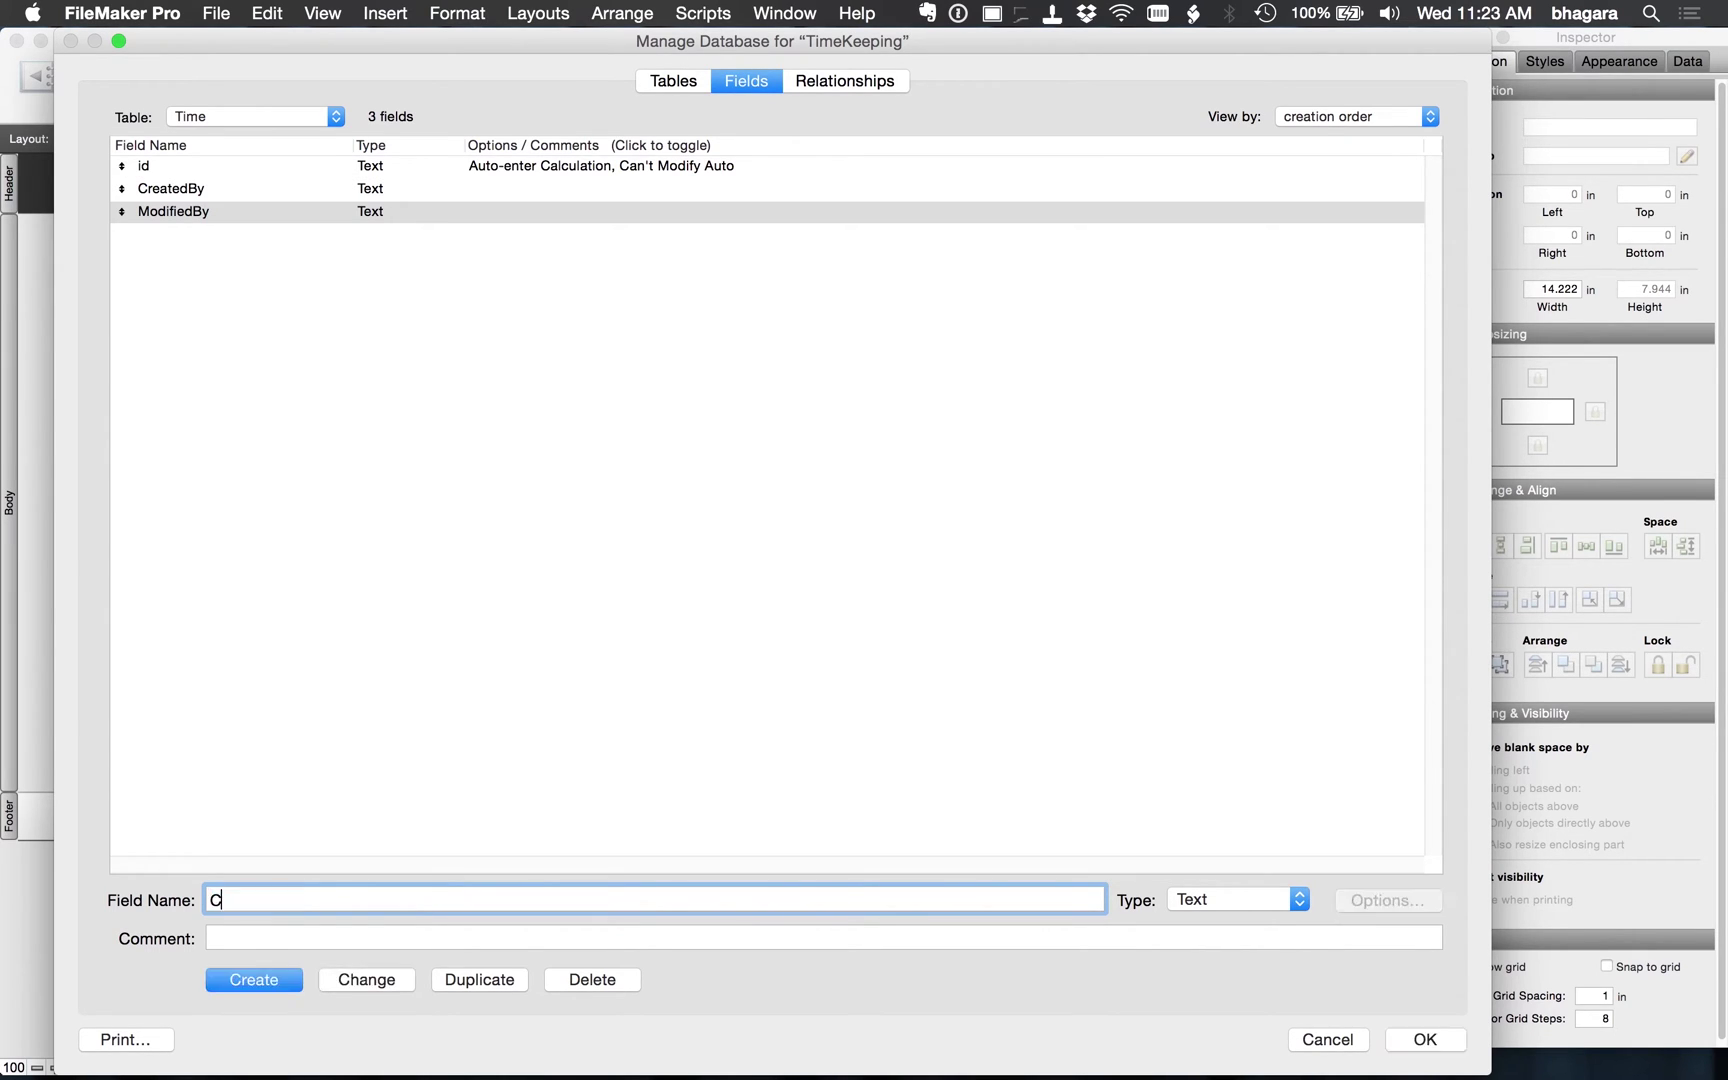
text(reatedT)
text(S)
Step: Create the Timestamp fields CreatedTS and ModifiedTS
click(1229, 899)
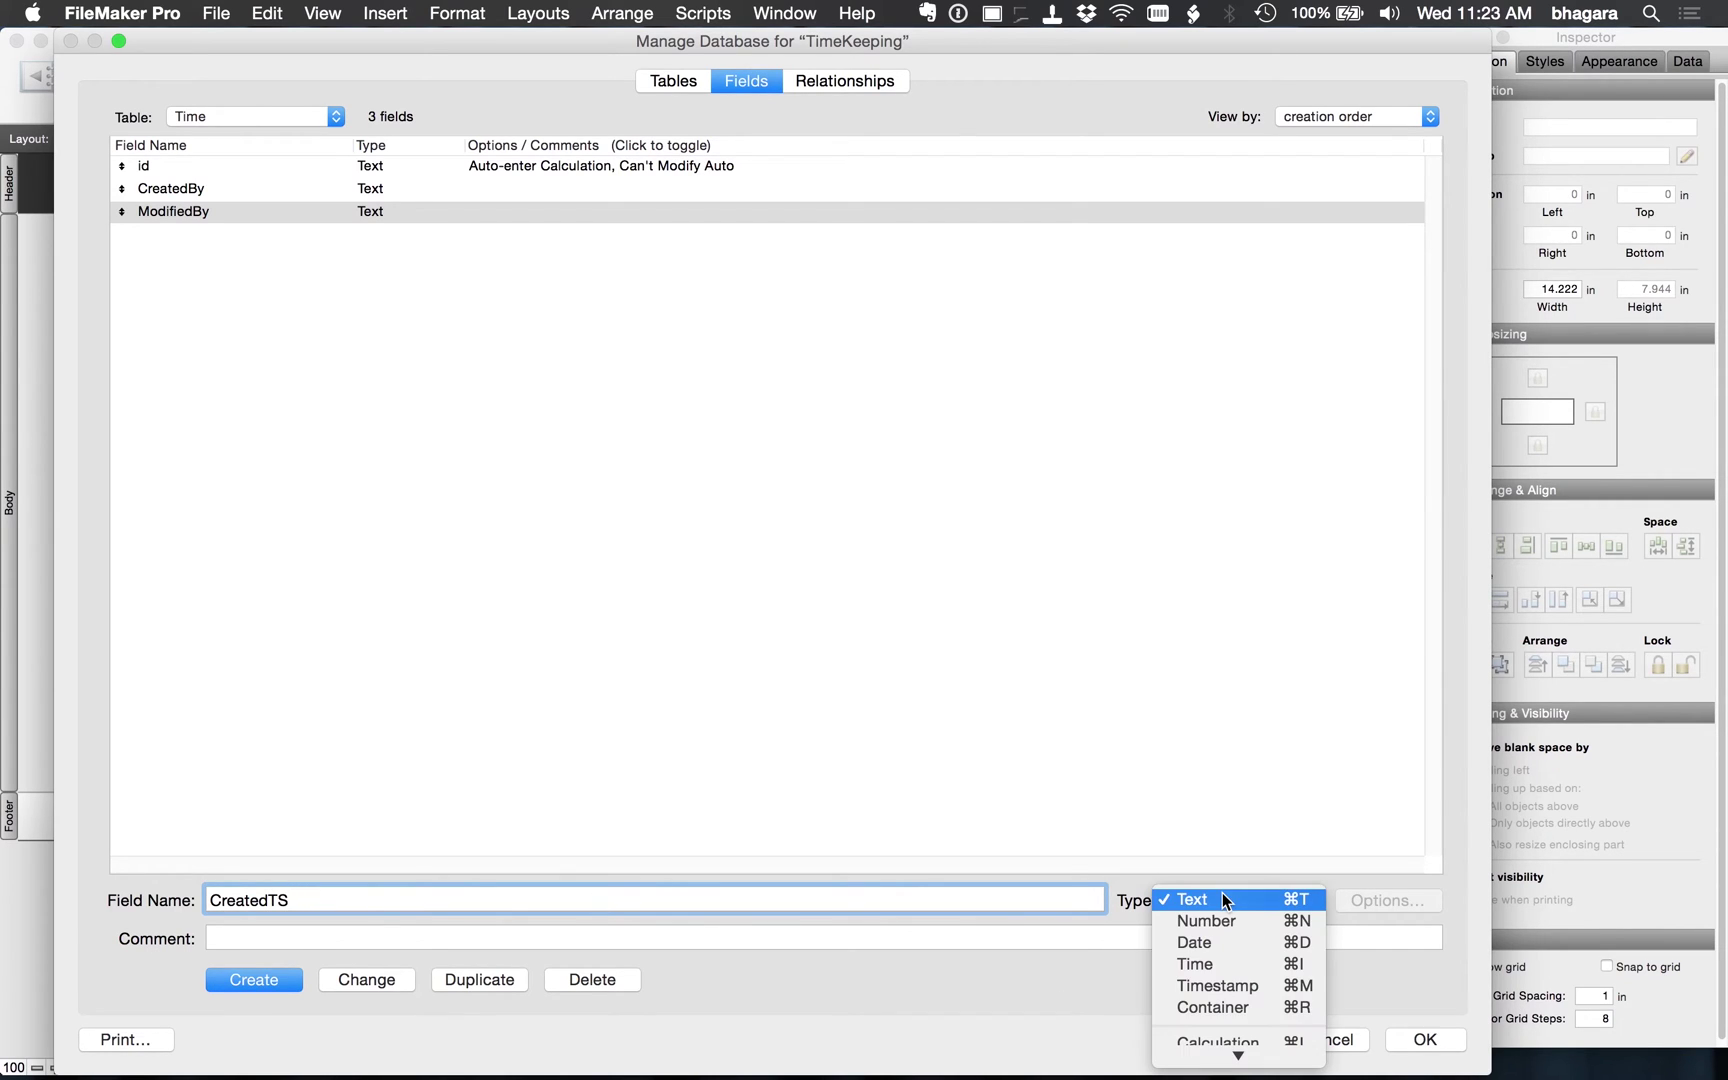
click(1222, 988)
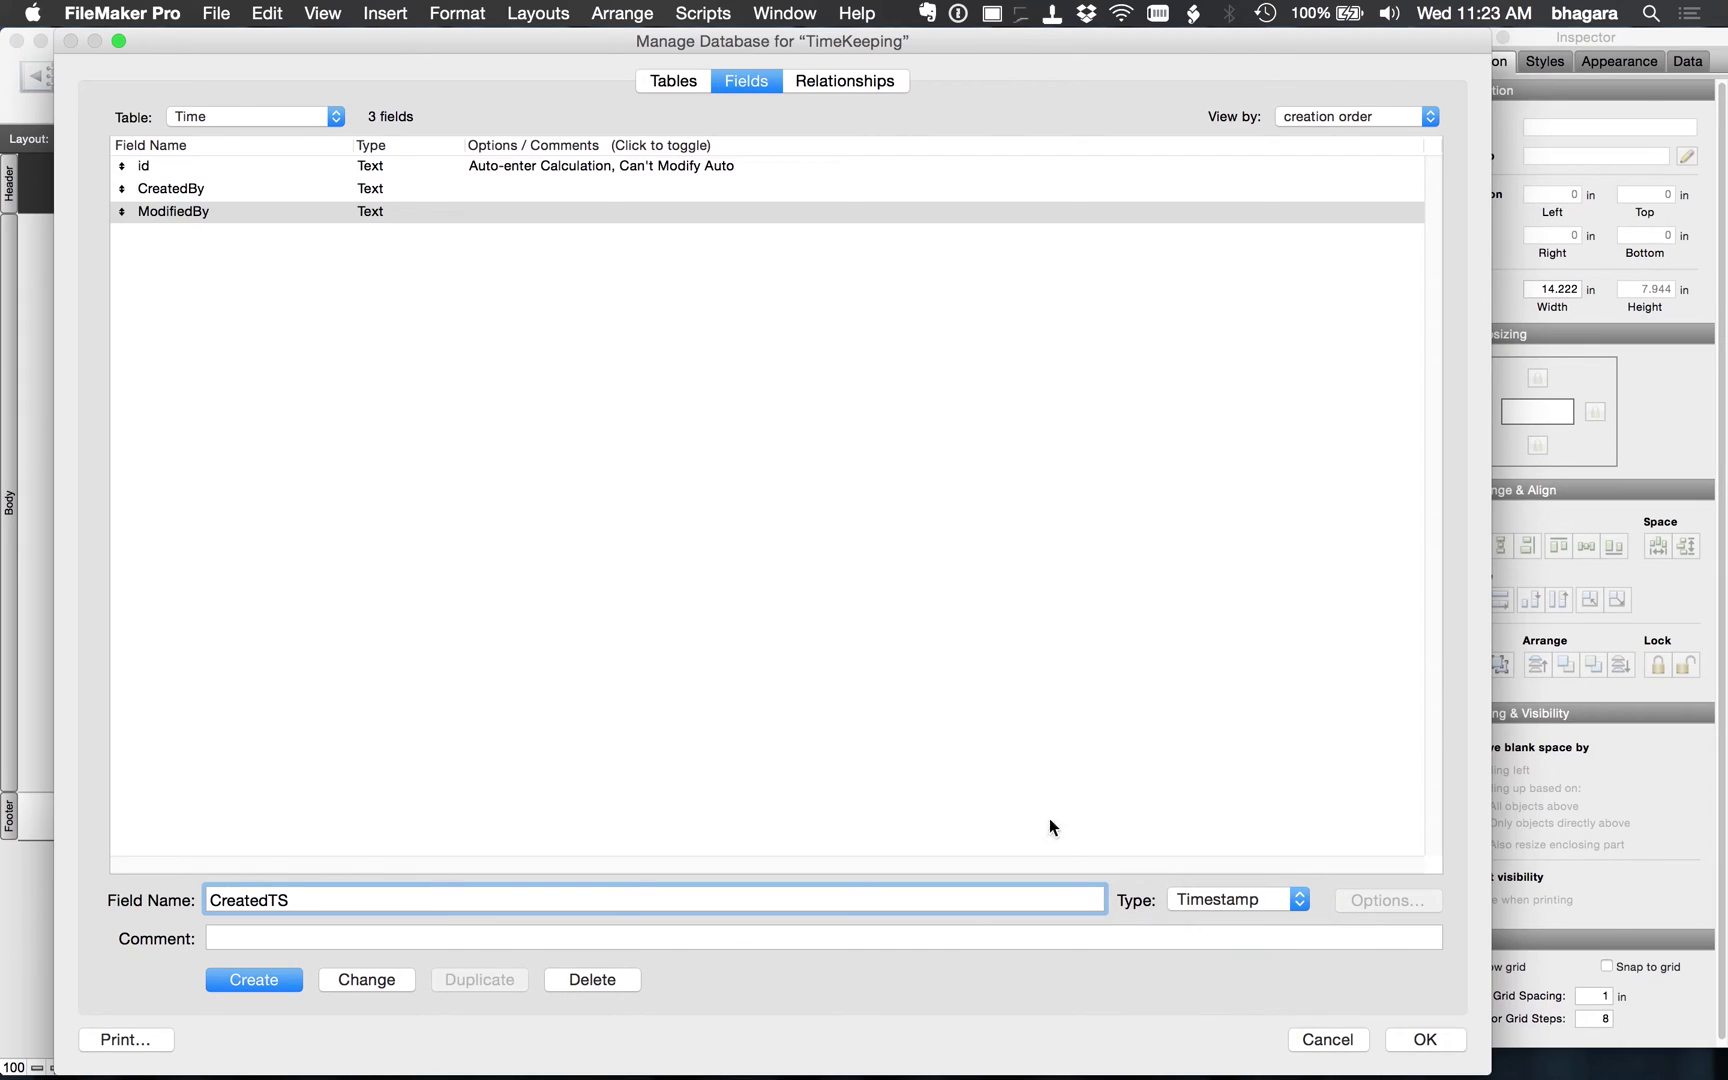
click(257, 981)
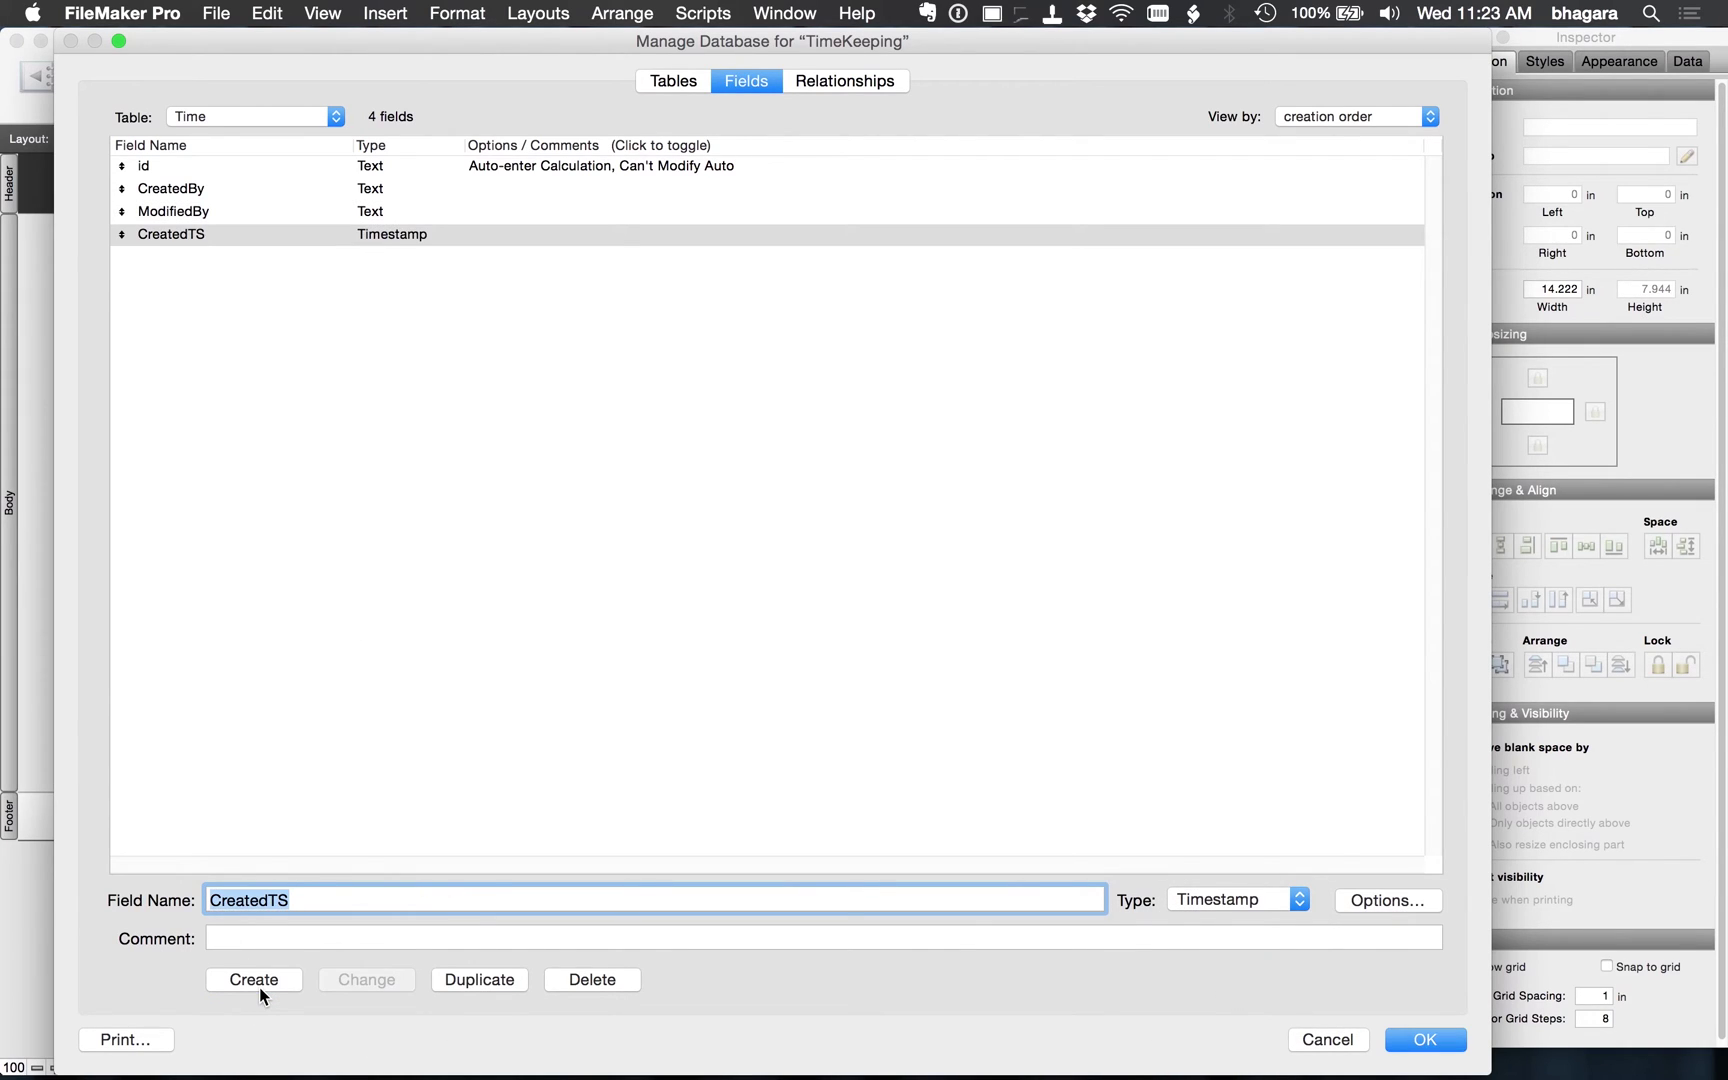
click(248, 903)
key(BackSpace)
key(BackSpace)
key(BackSpace)
key(BackSpace)
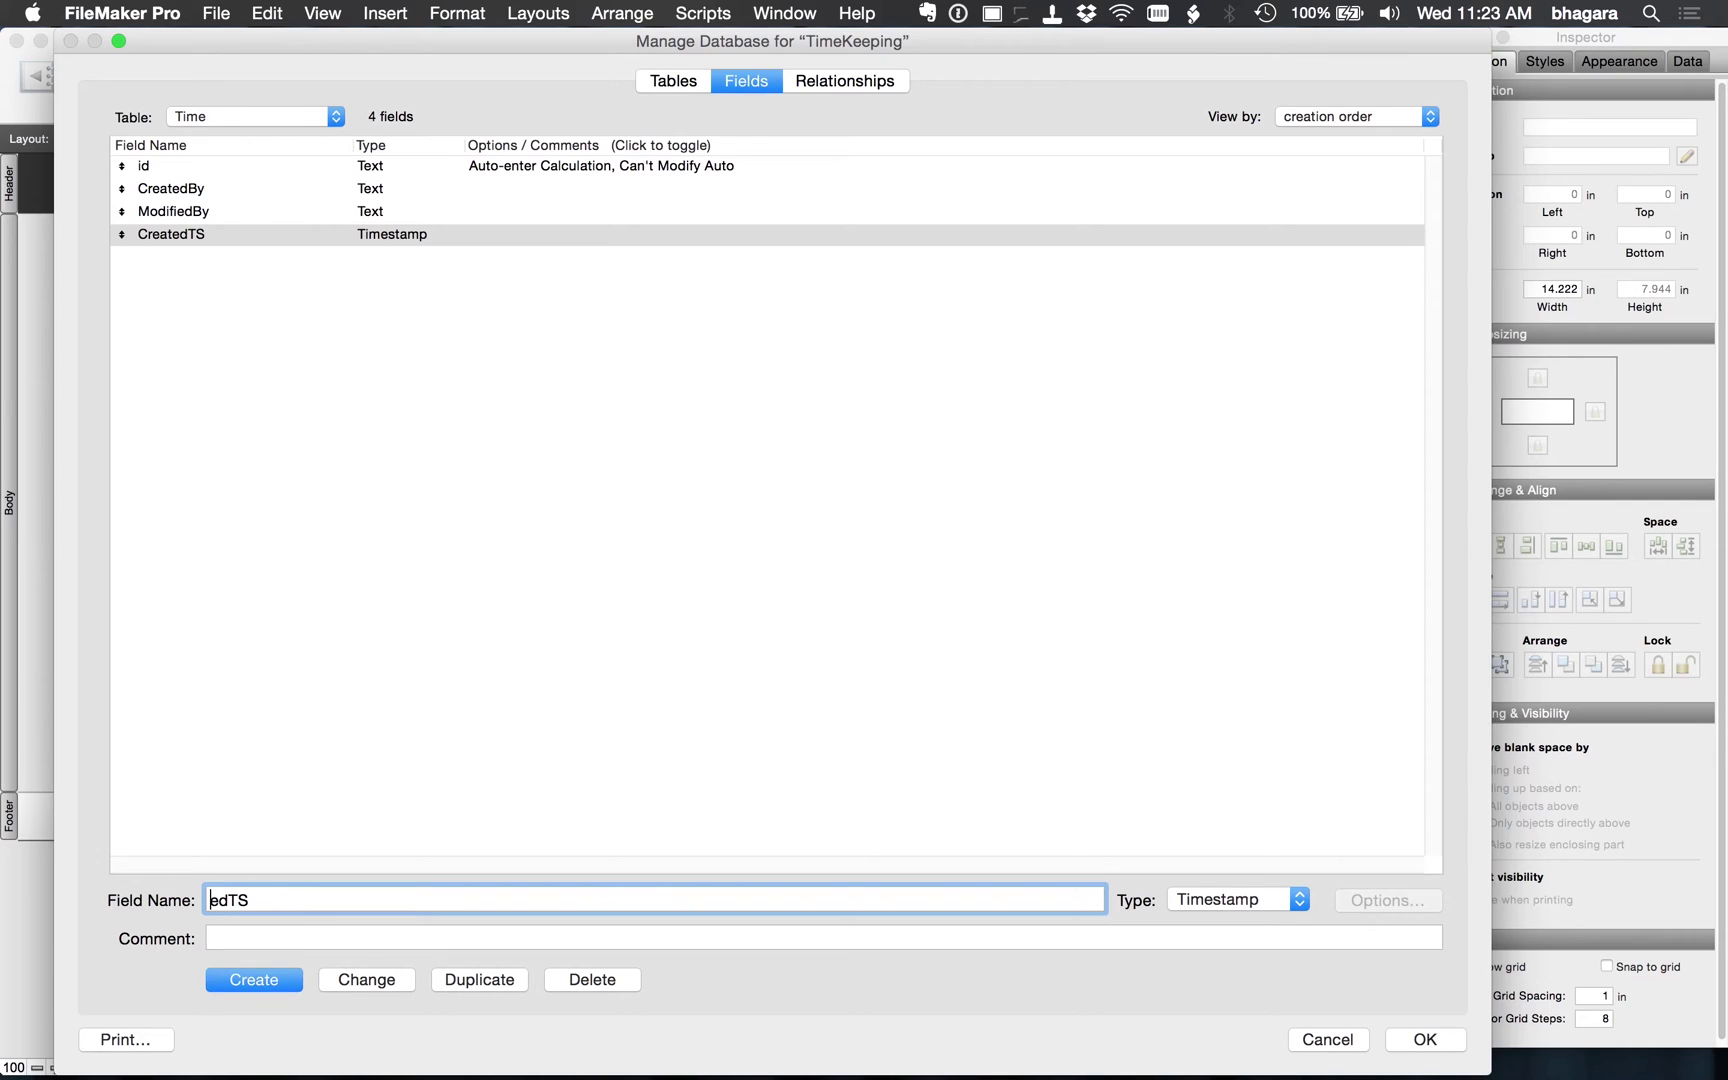
text(Modifi)
click(251, 982)
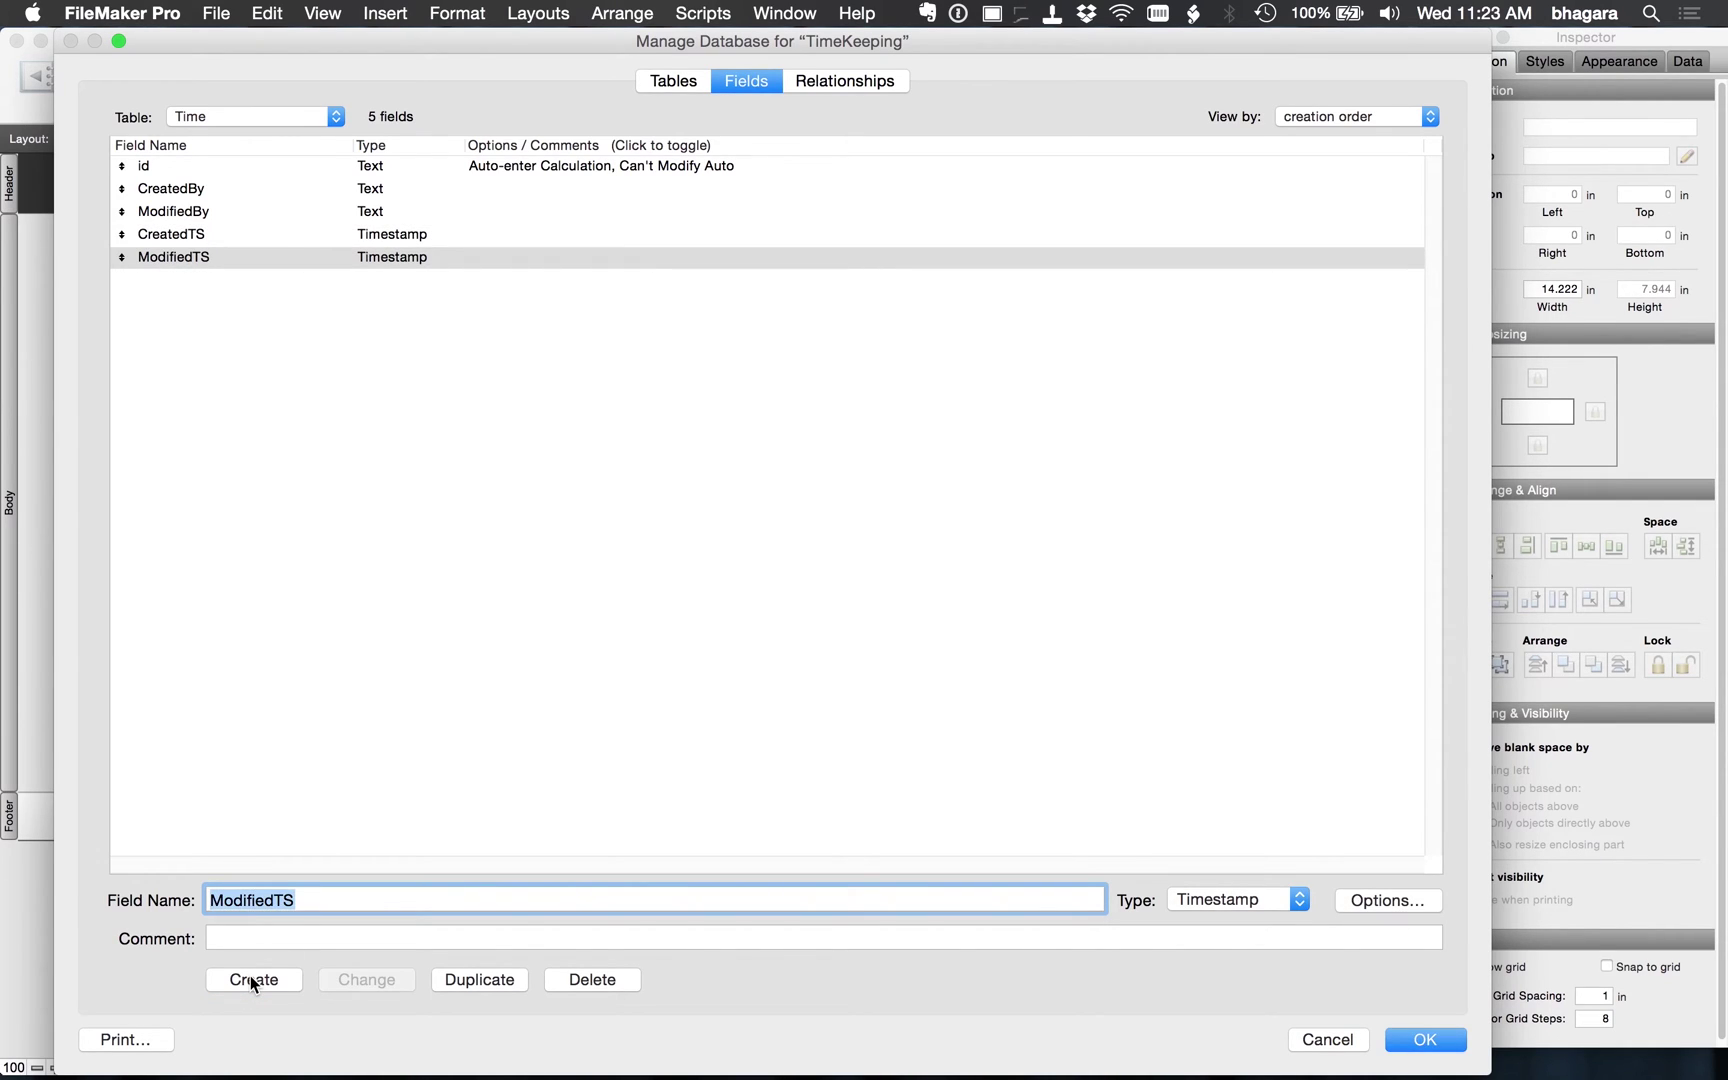
click(222, 192)
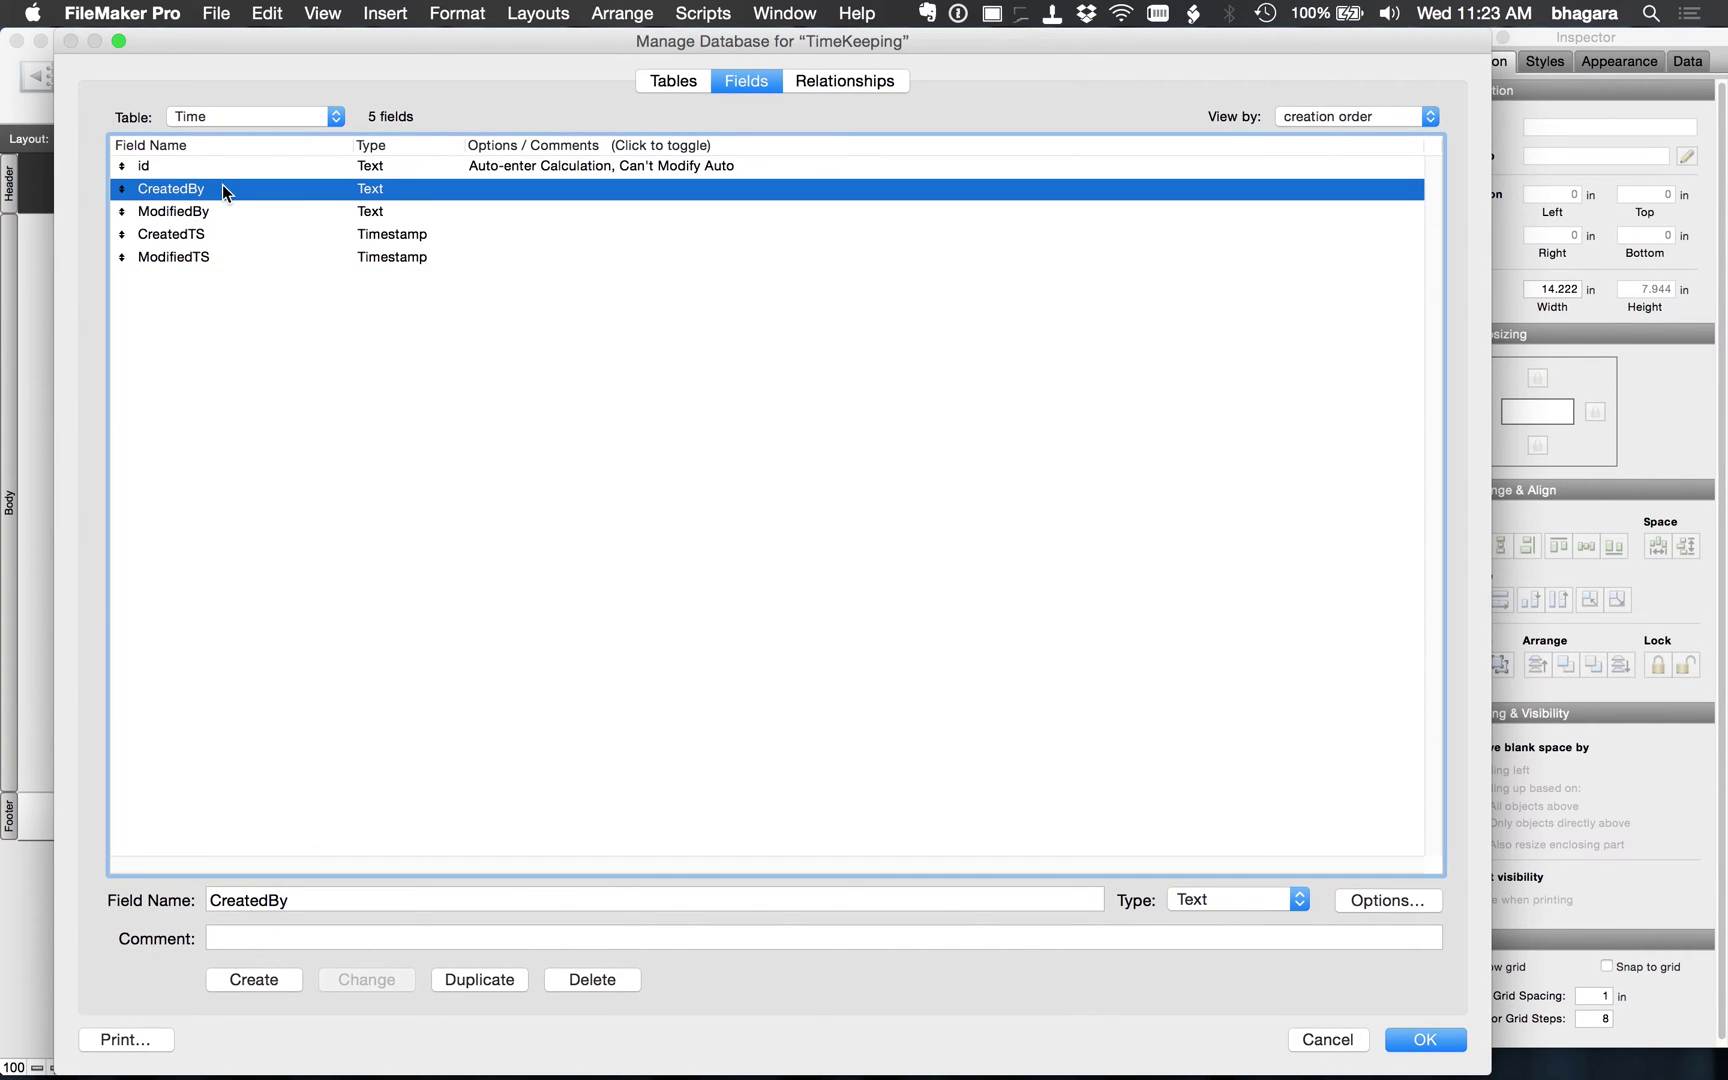
click(218, 214)
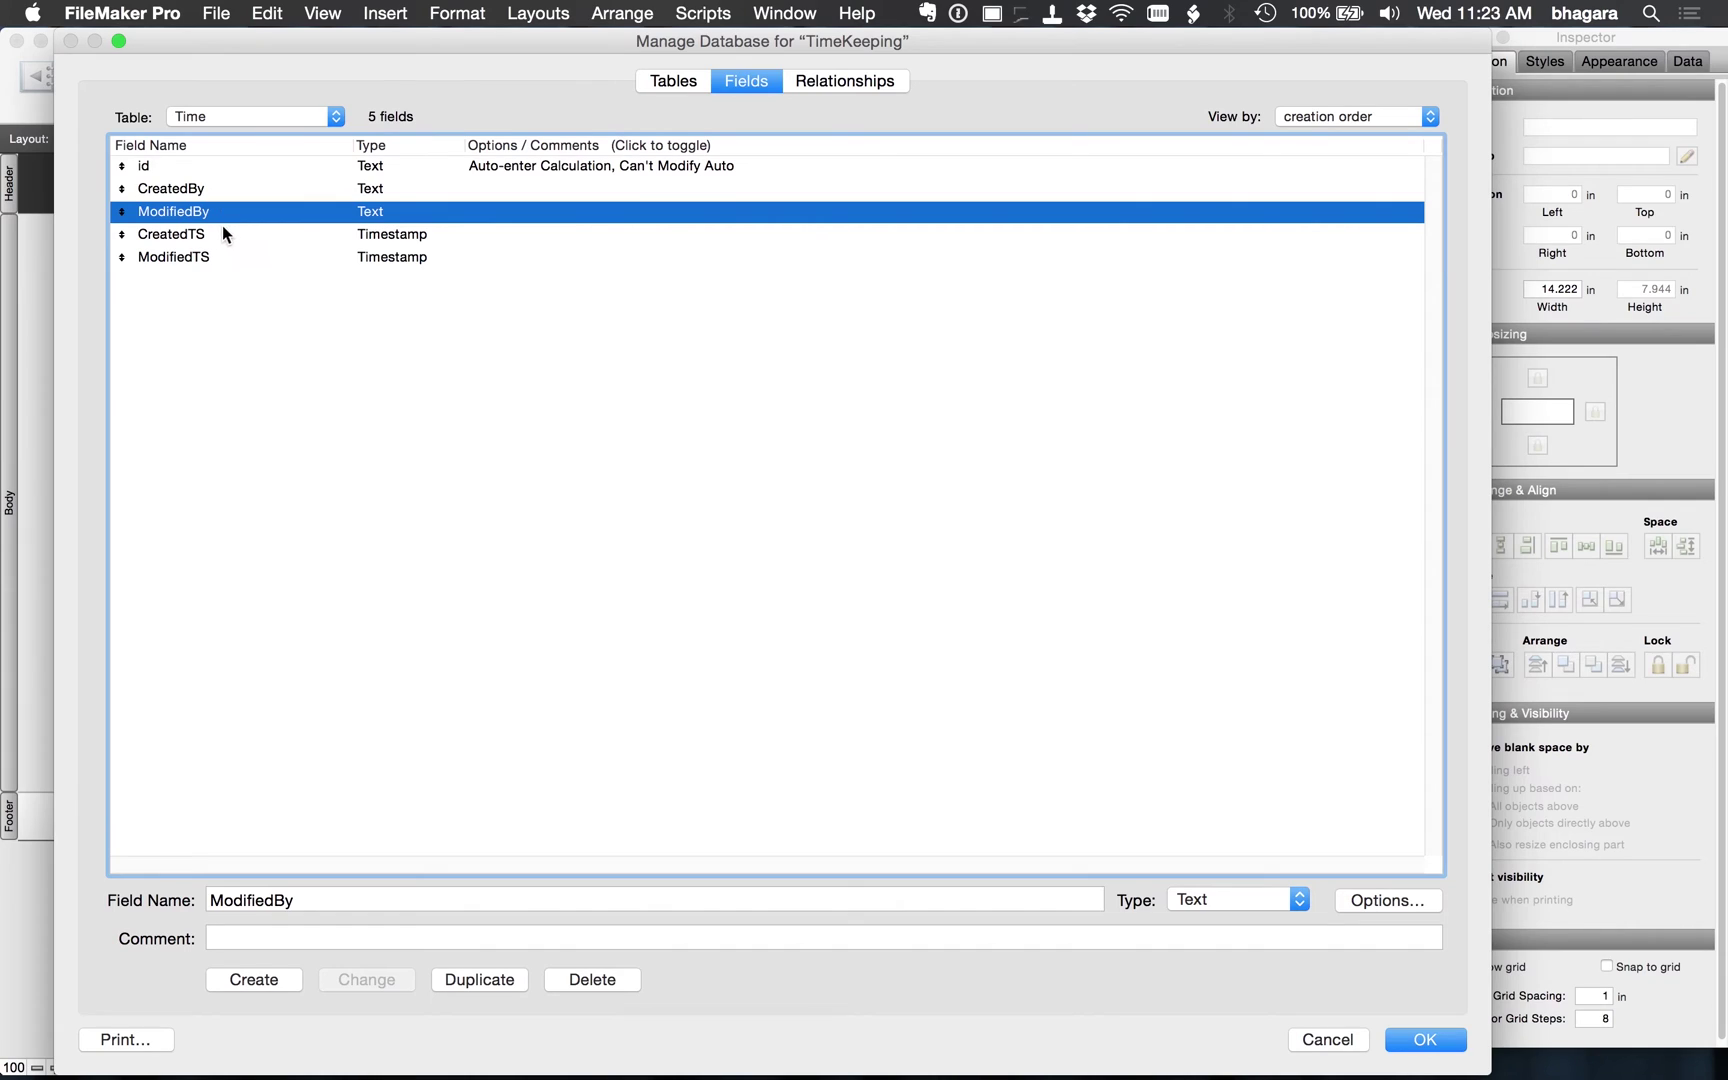
click(210, 235)
click(228, 259)
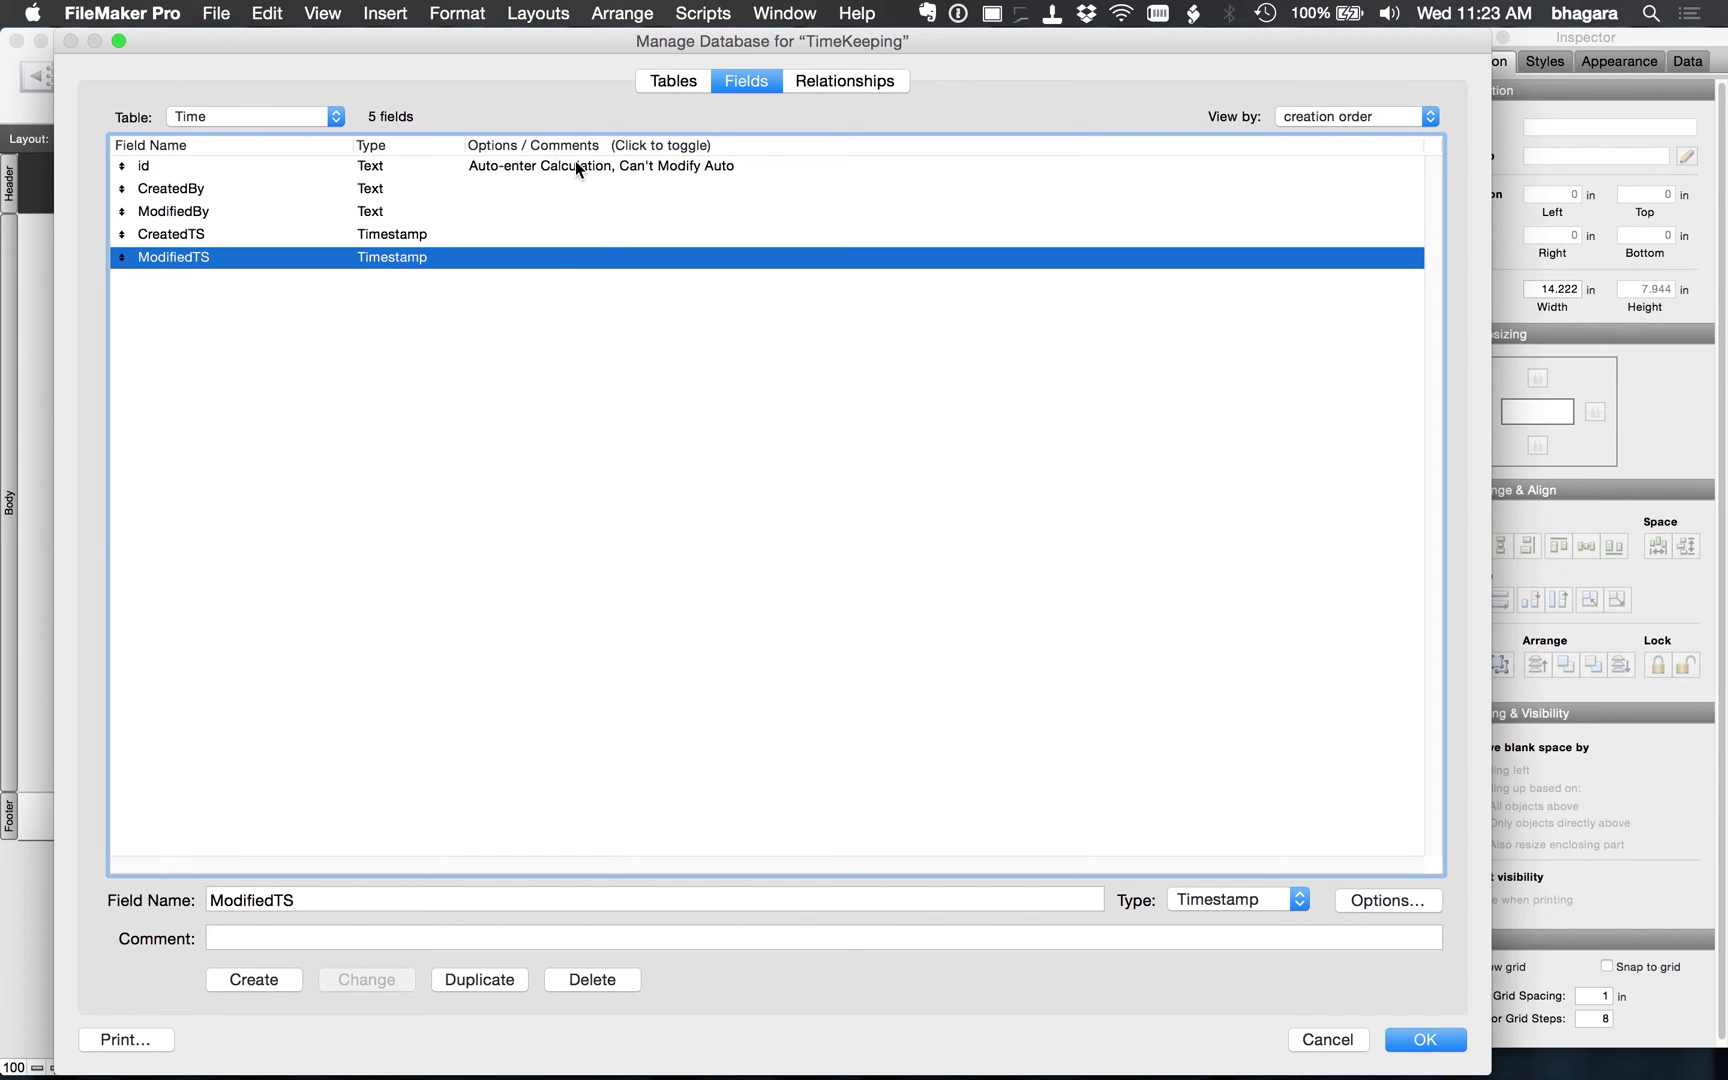
click(389, 188)
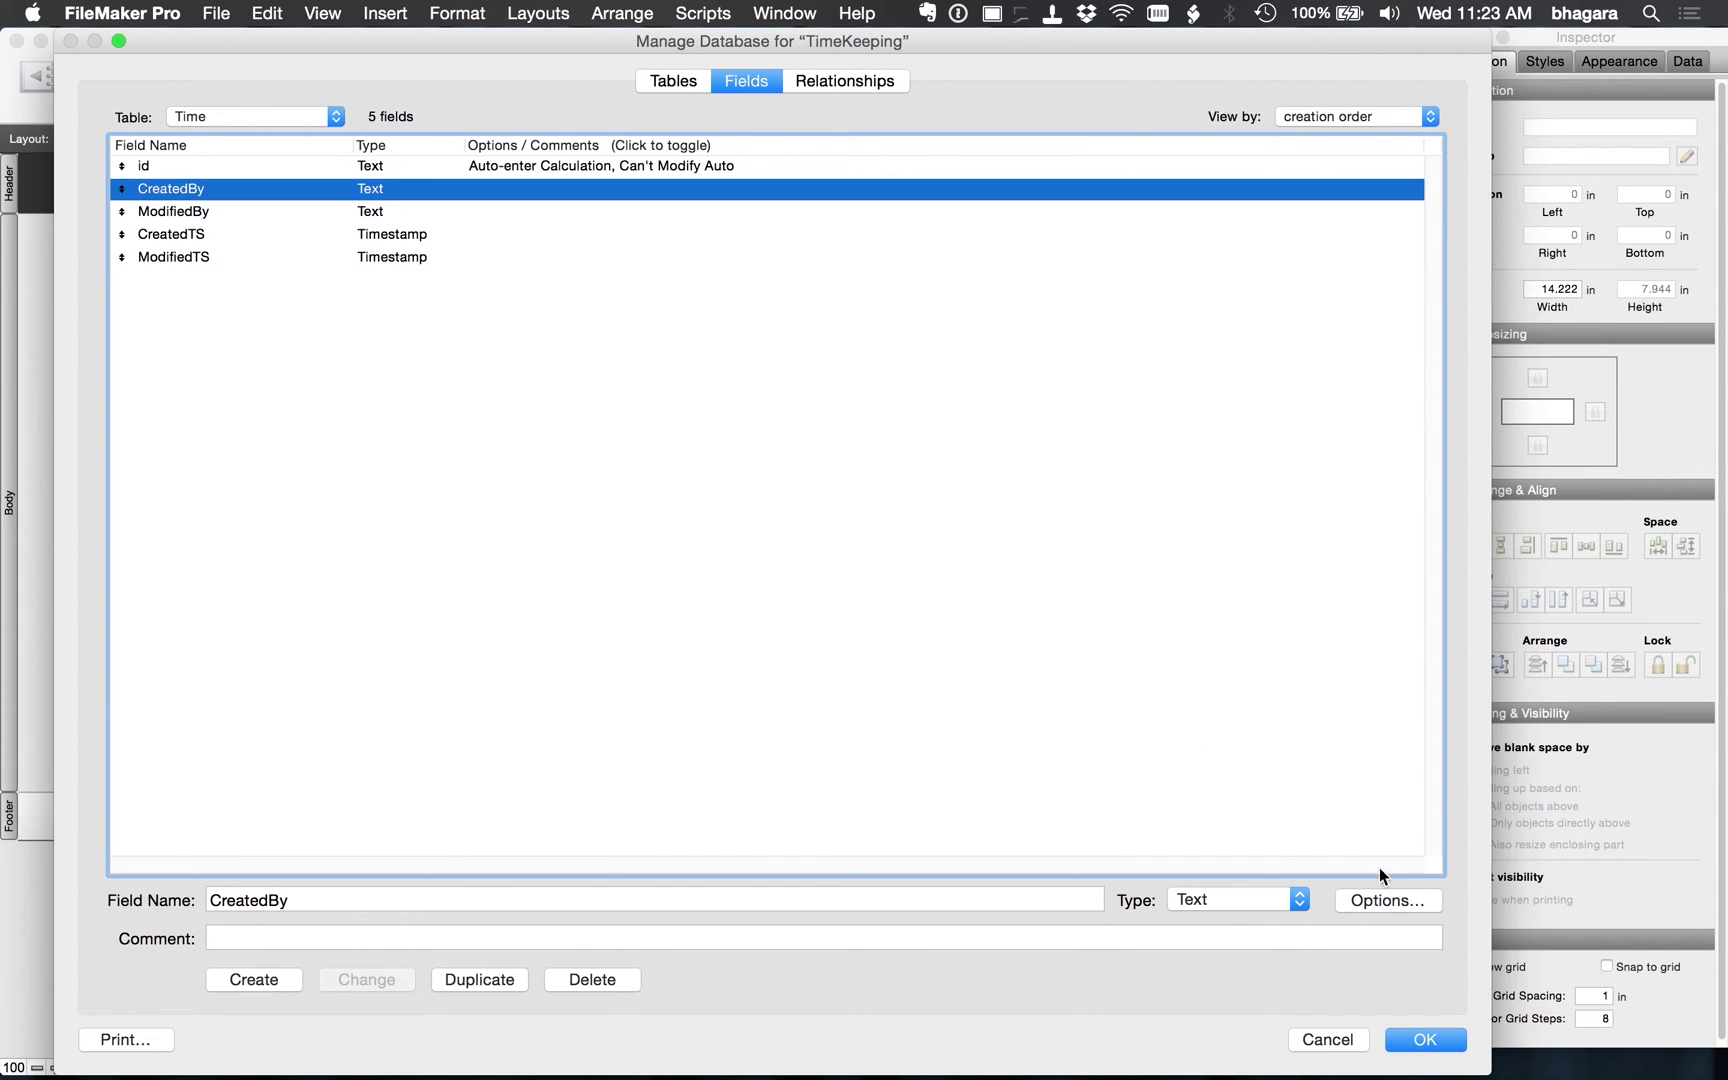
Step: Set CreatedBy to auto-enter the creation Account Name, with modification prohibited
click(1389, 901)
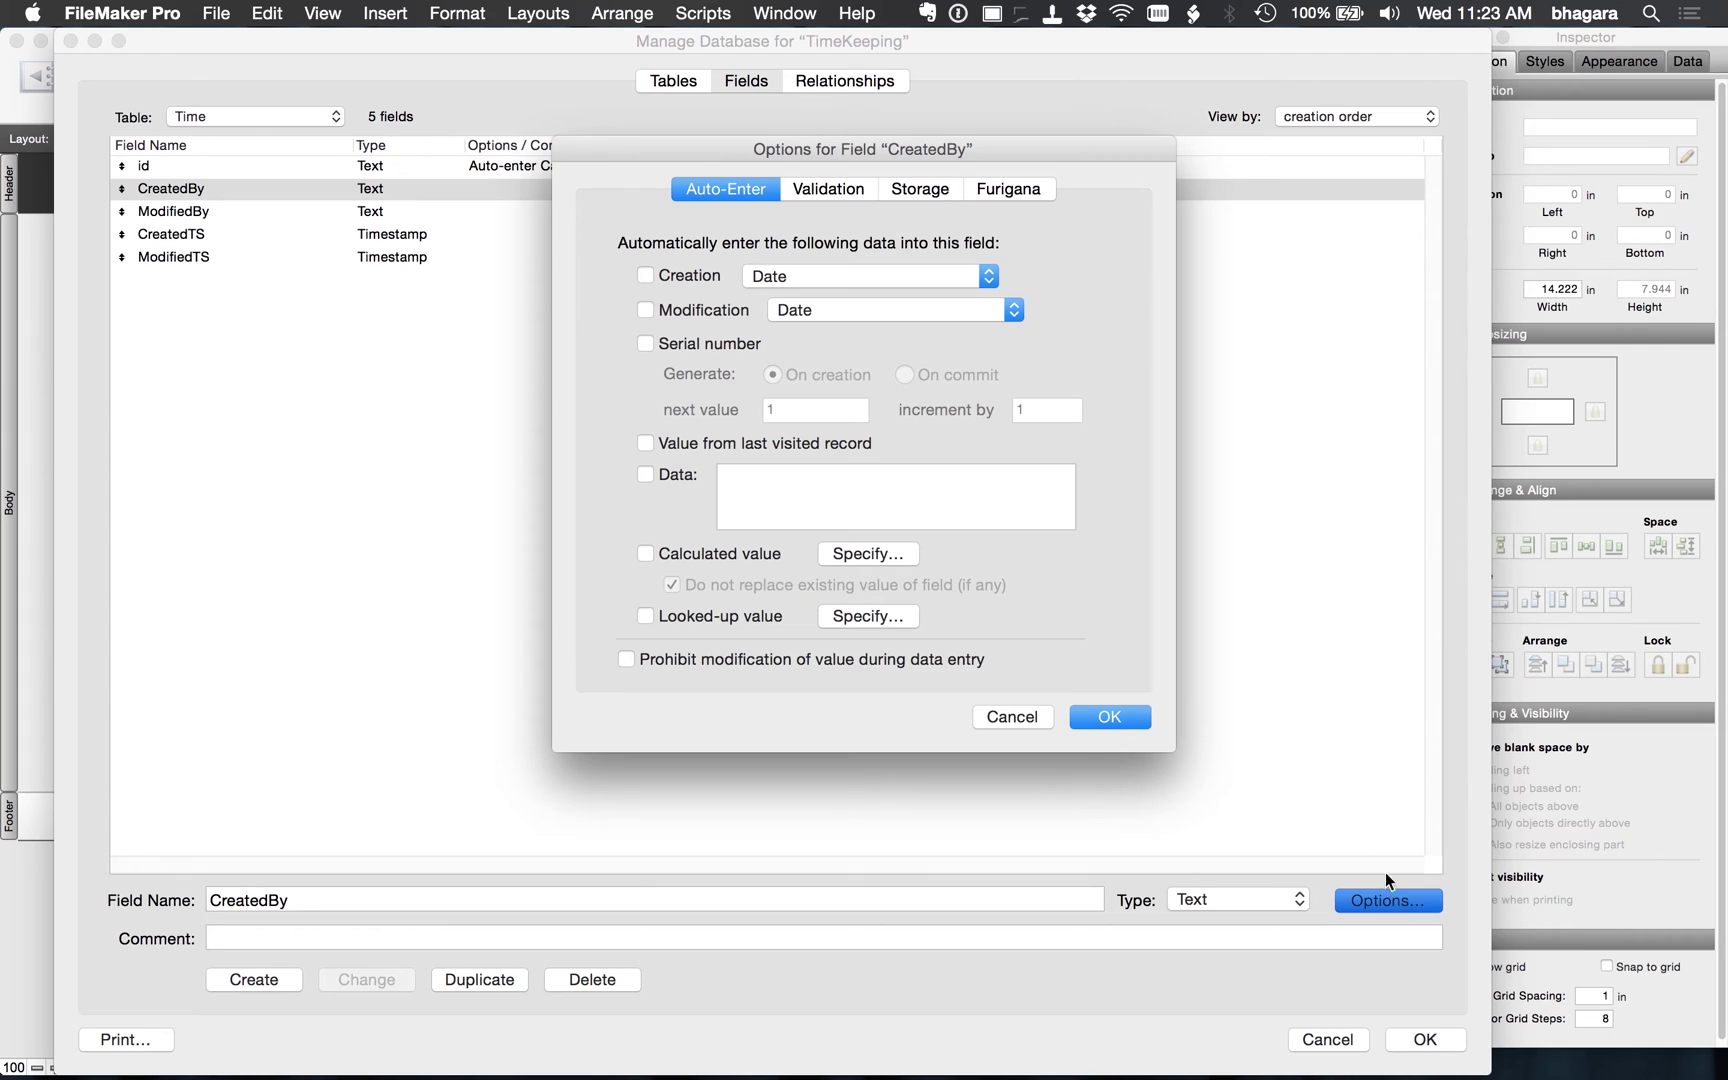
click(645, 276)
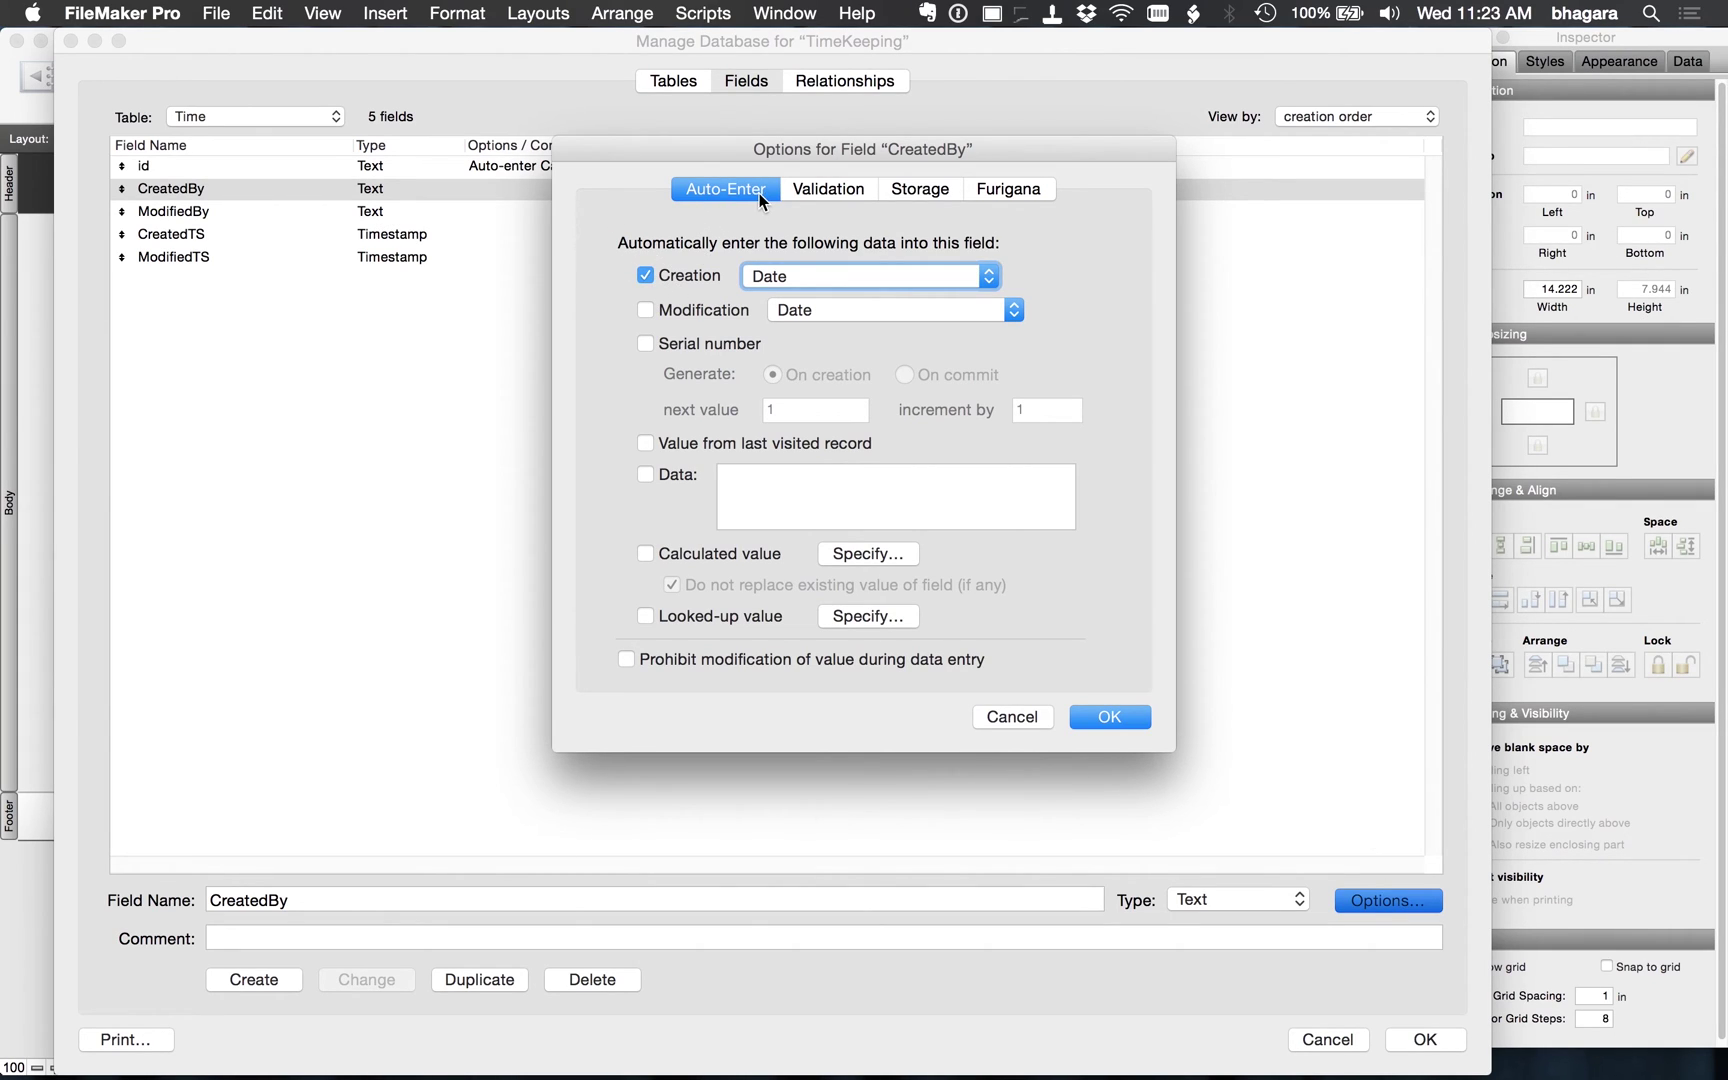
click(814, 268)
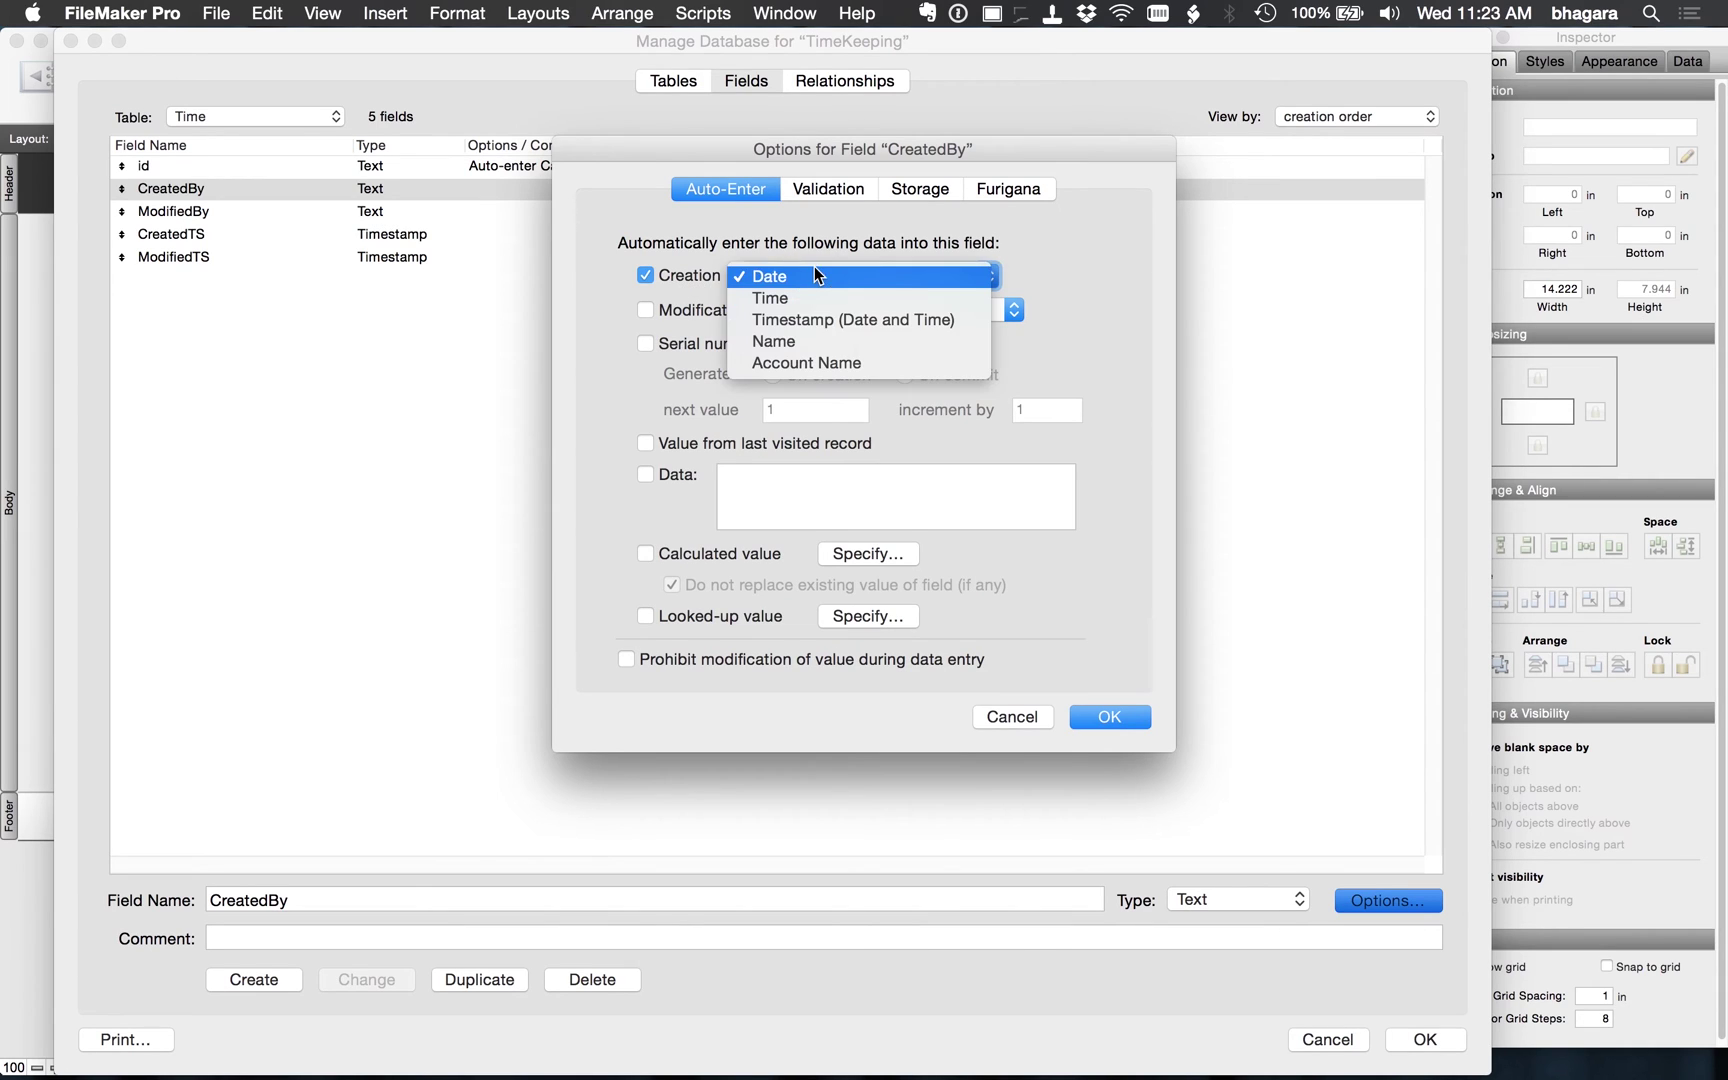
click(814, 357)
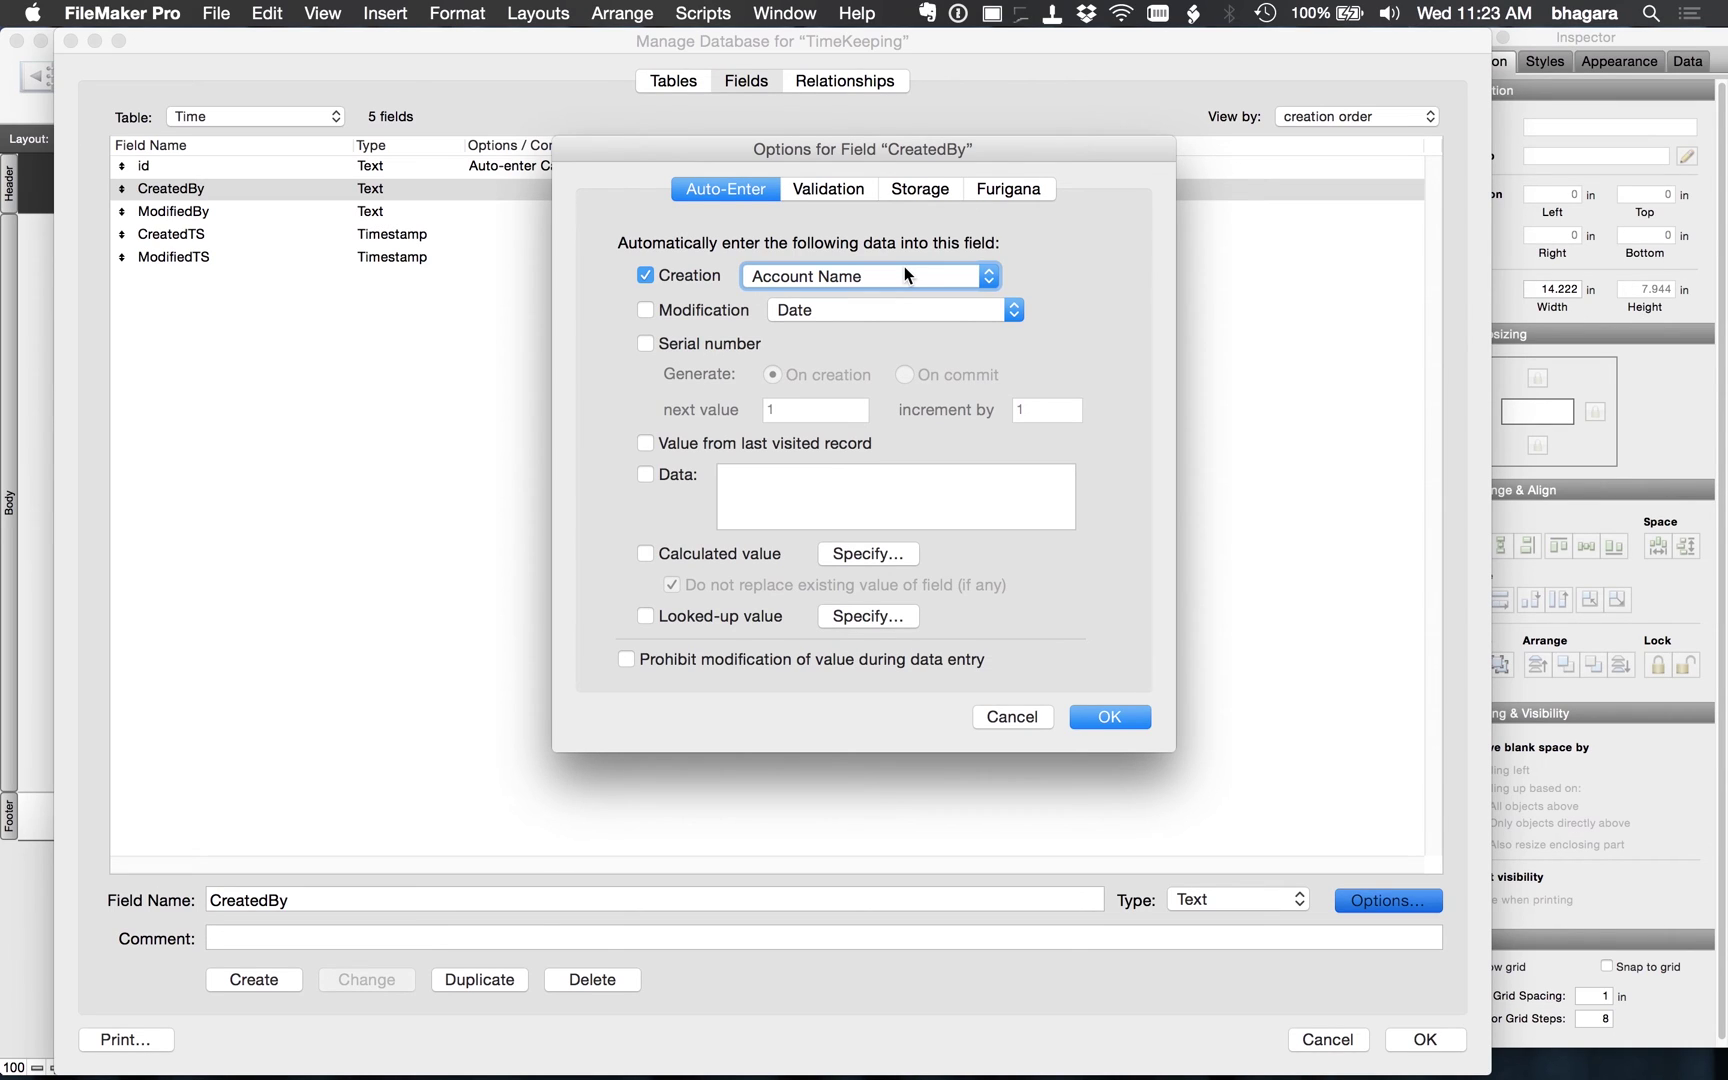
click(643, 659)
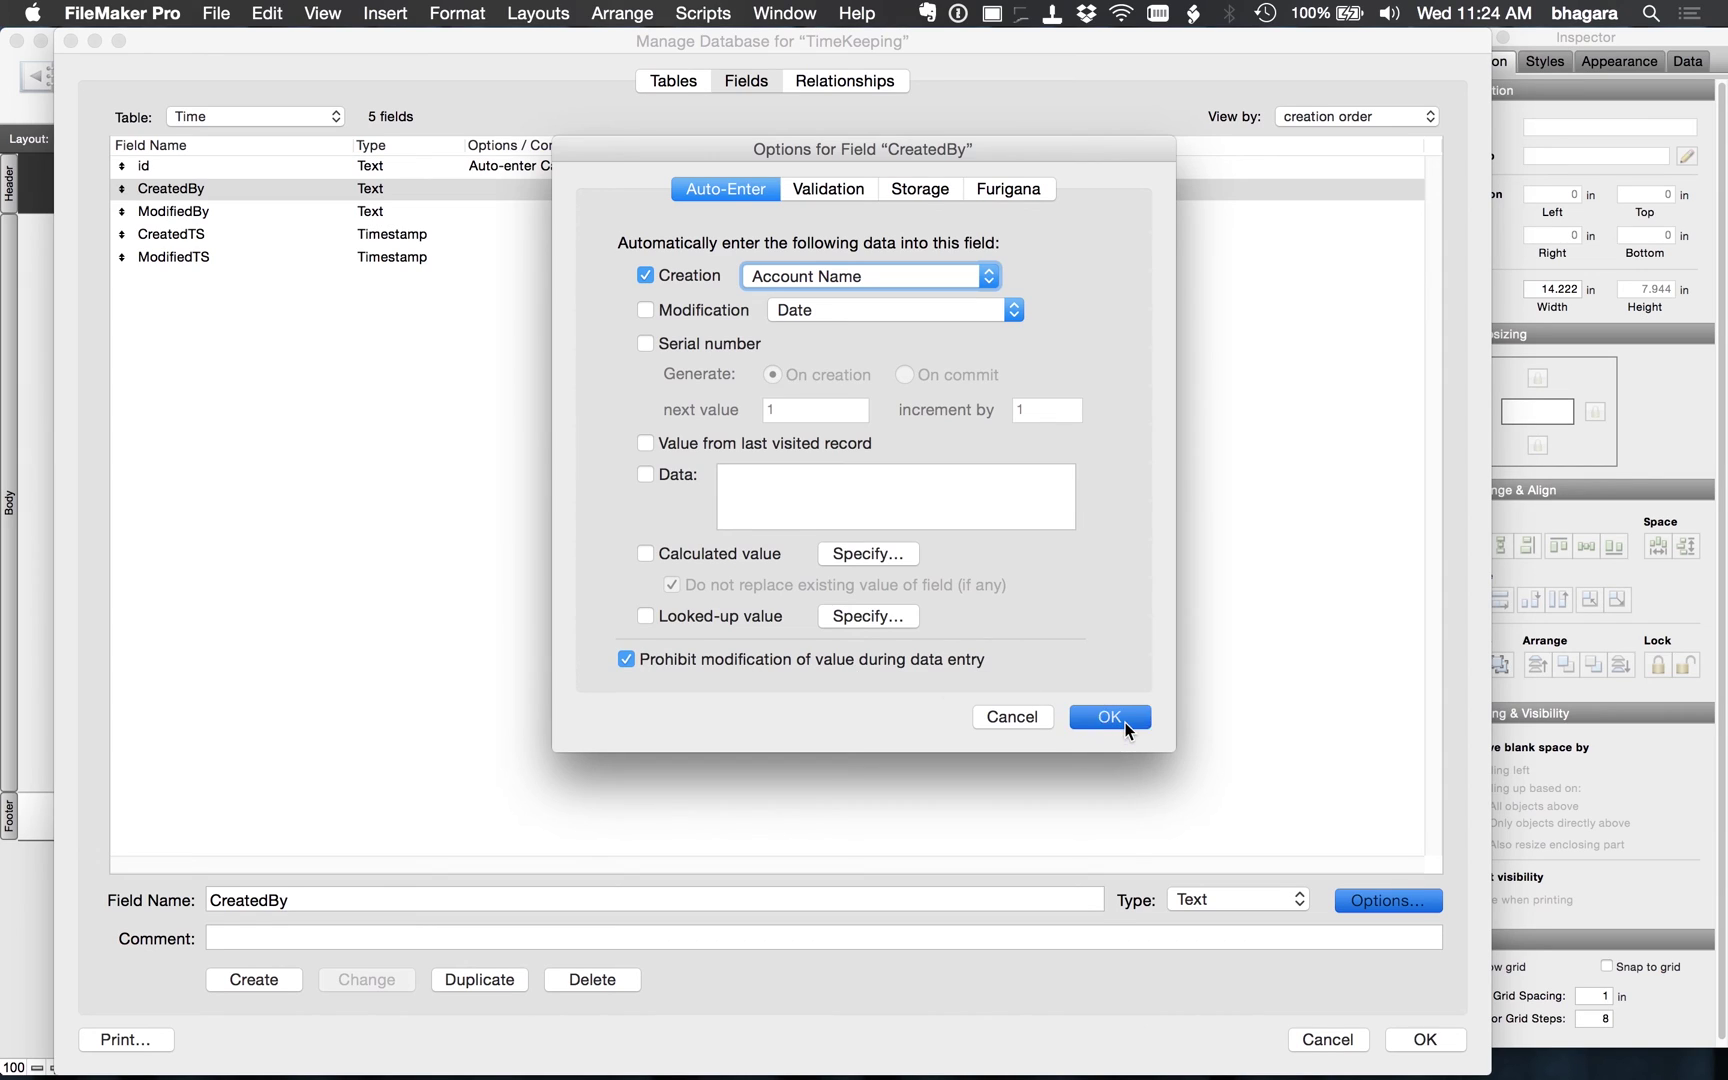
click(1110, 717)
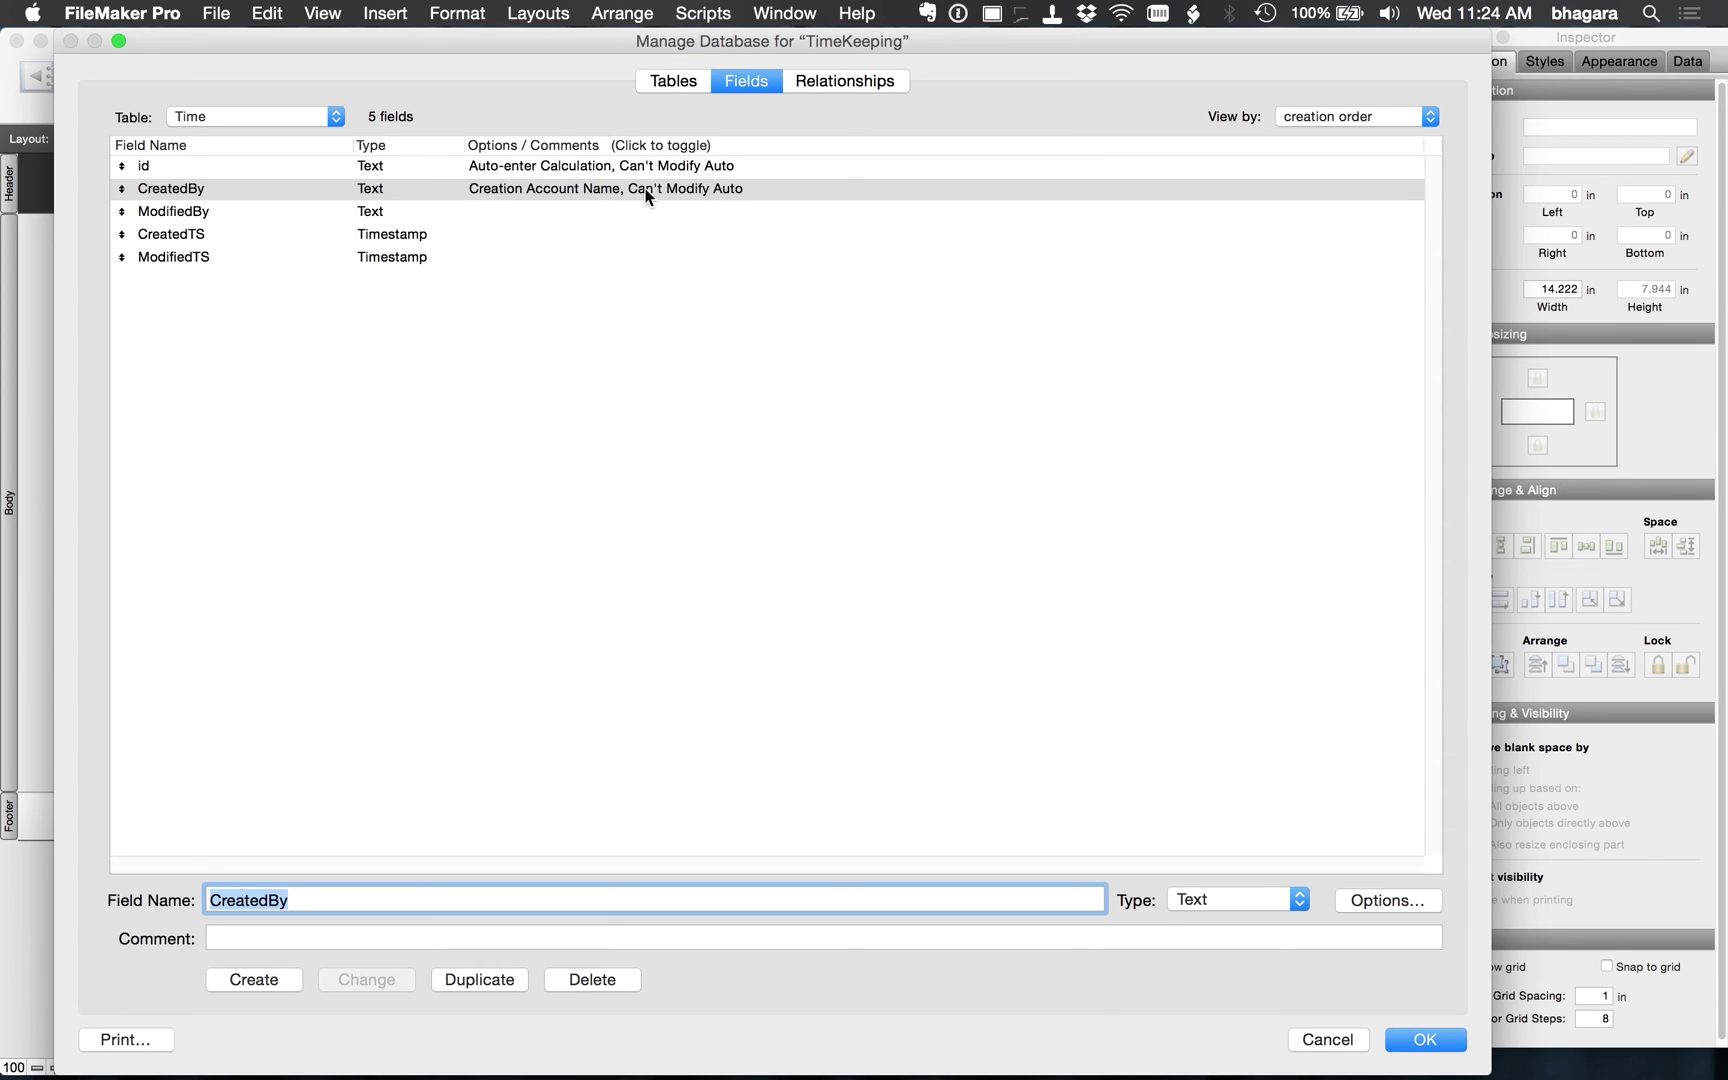
Step: Set ModifiedBy to auto-enter the modification Account Name, with modification prohibited
double_click(522, 211)
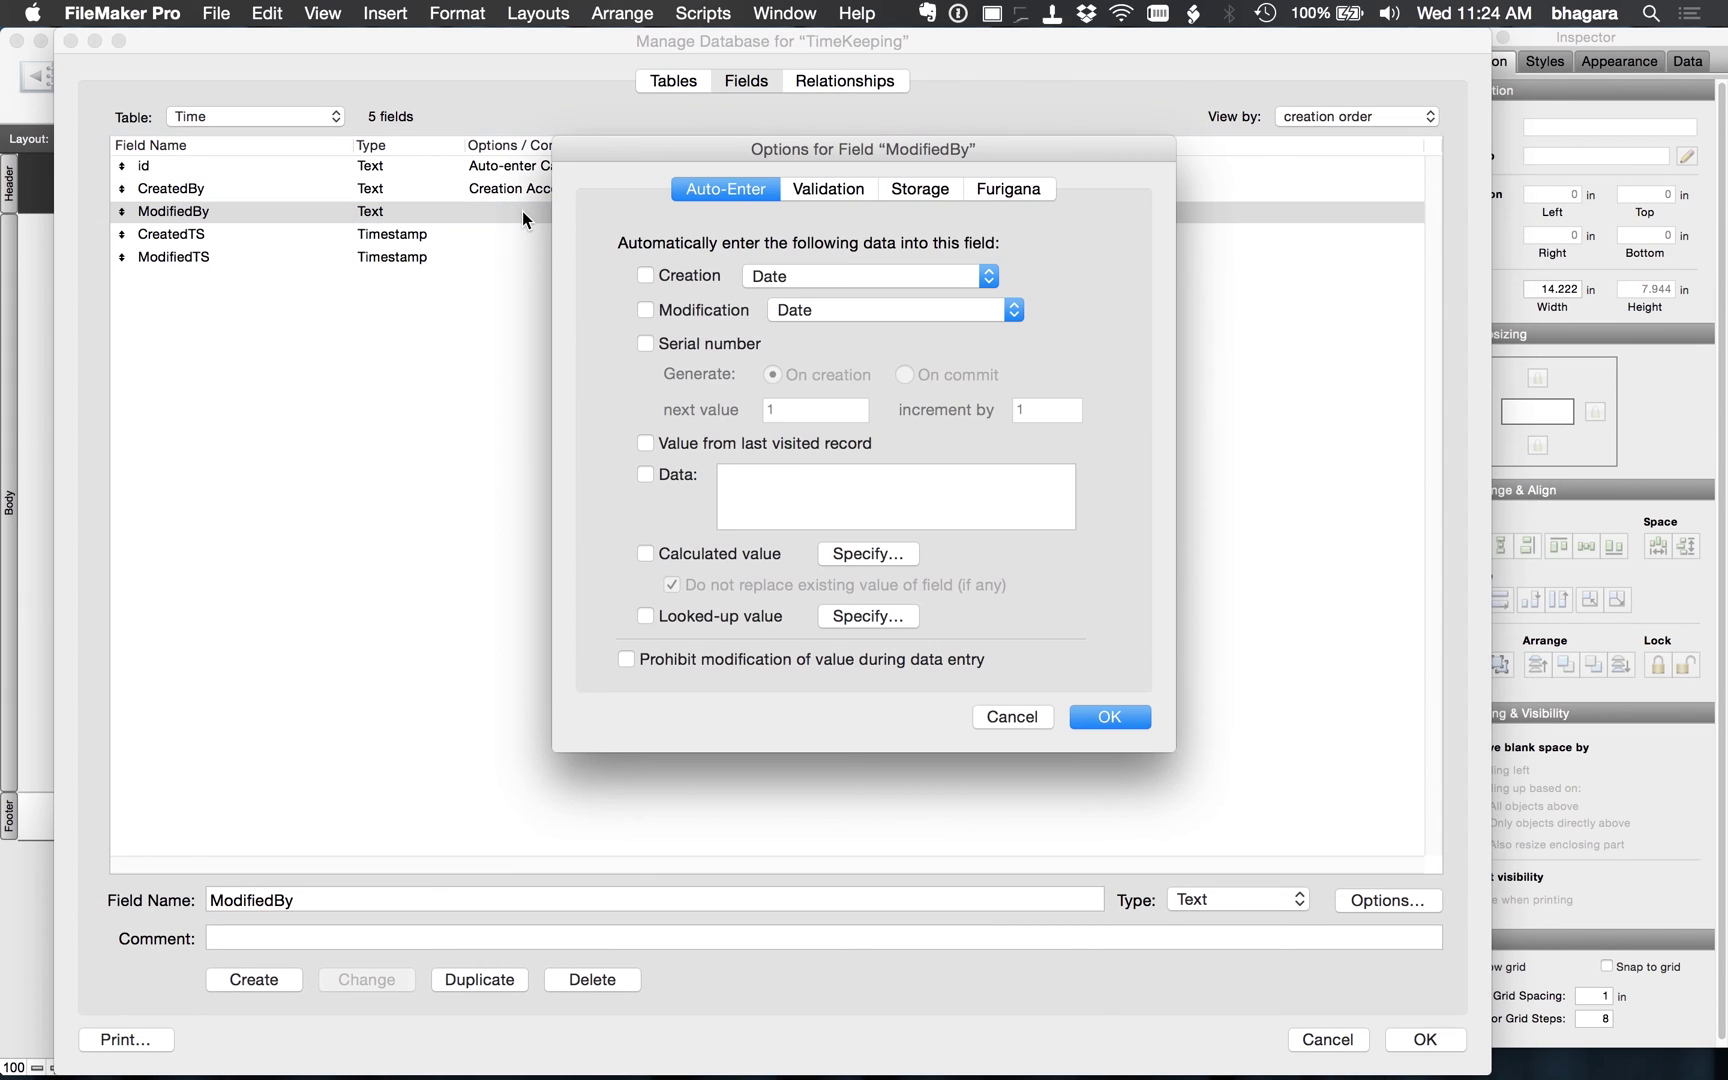
click(666, 311)
click(827, 302)
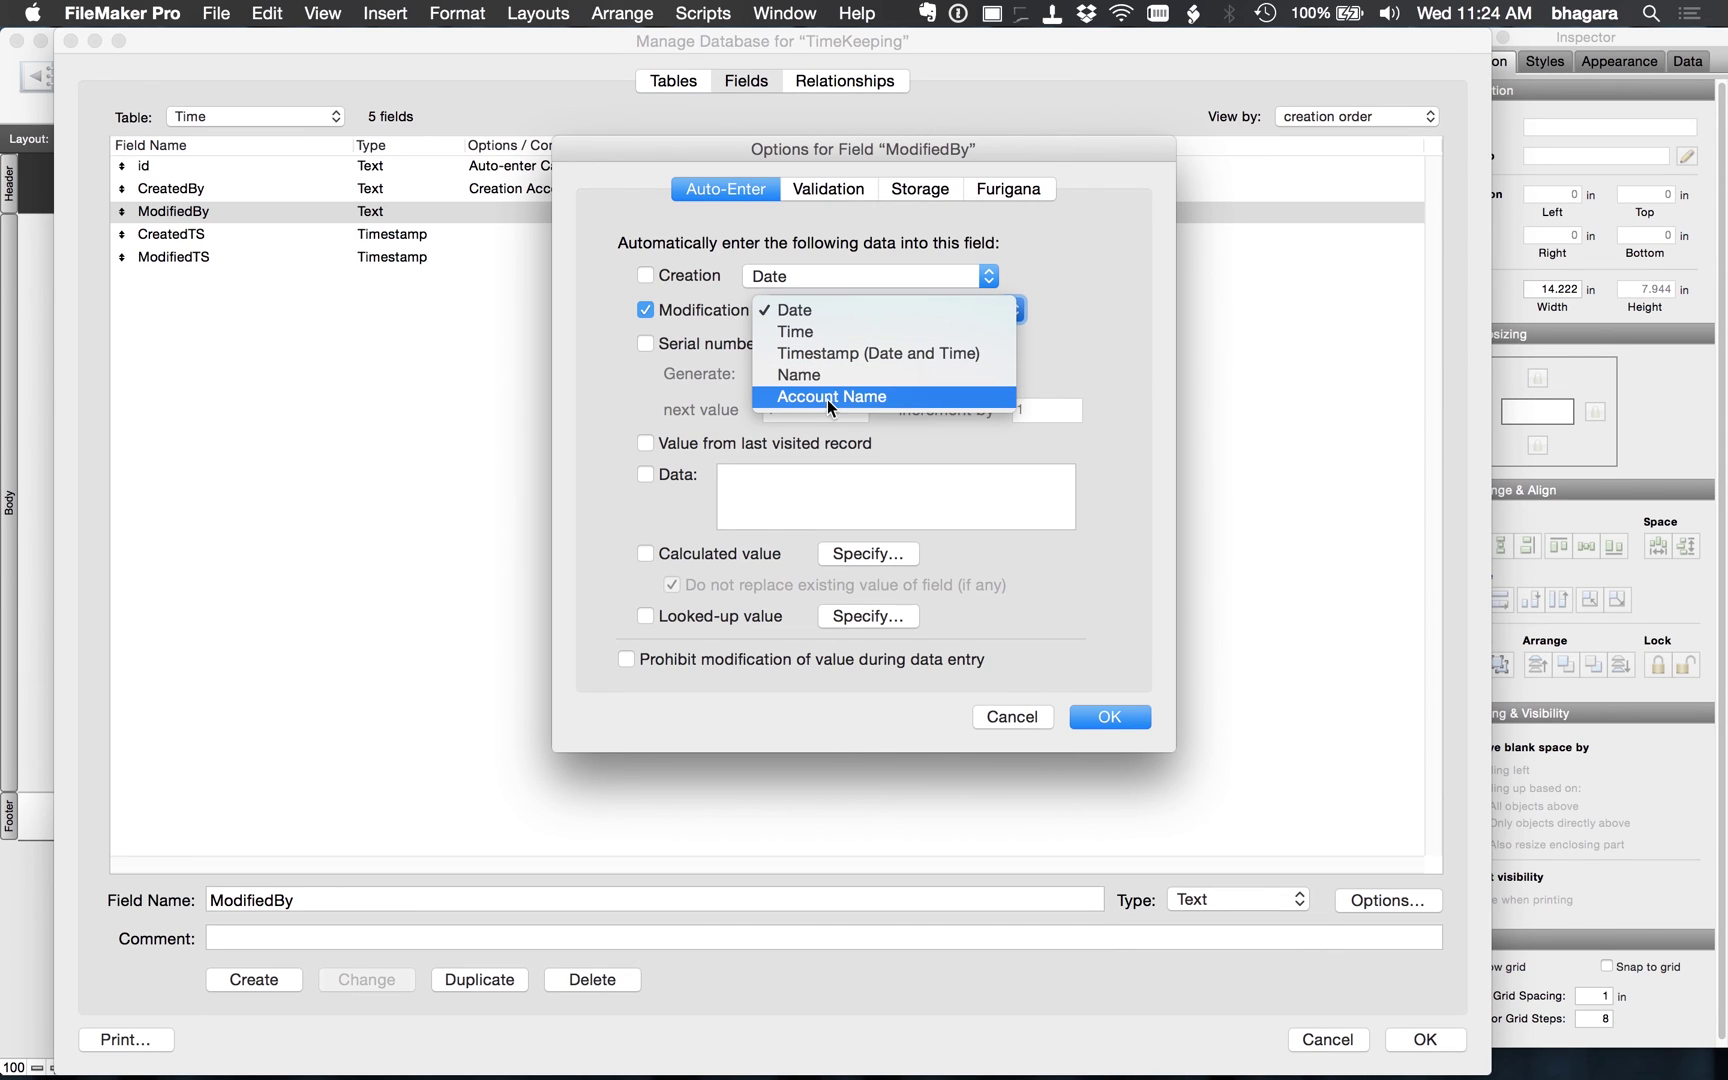
click(827, 400)
click(655, 664)
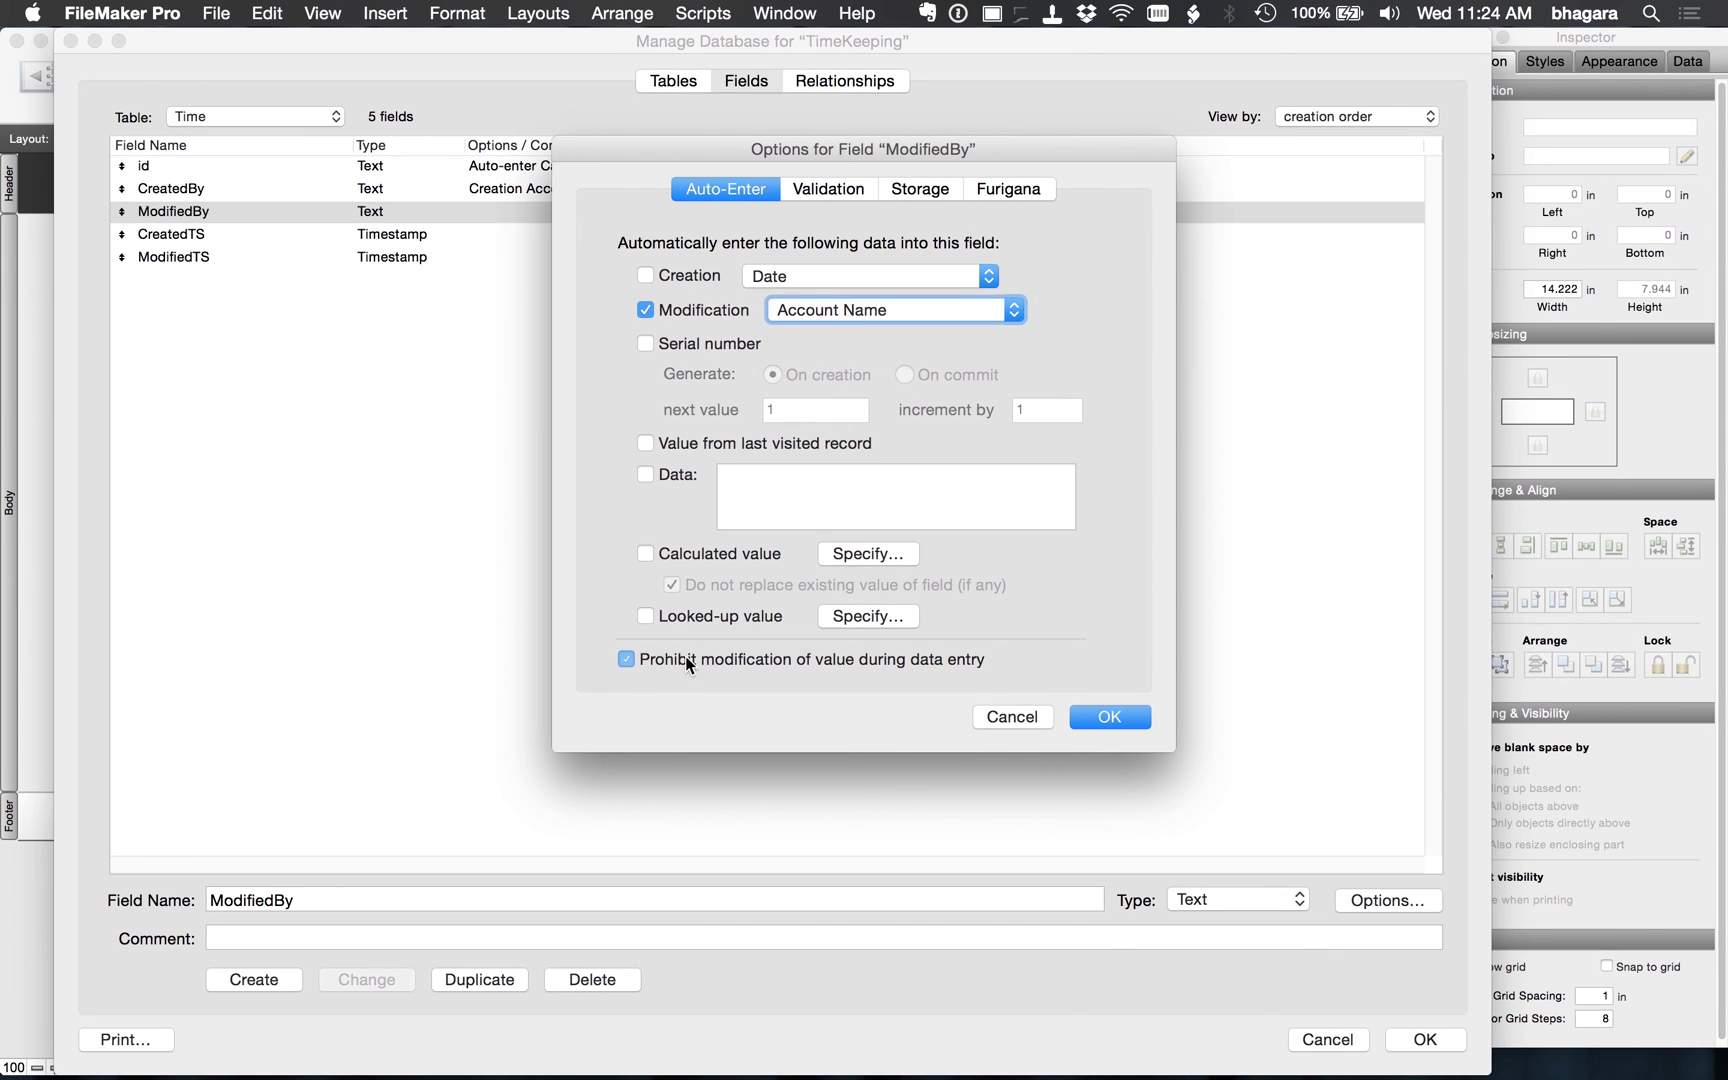
click(1105, 717)
Step: Set CreatedTS to auto-enter the creation timestamp, with modification prohibited
double_click(445, 233)
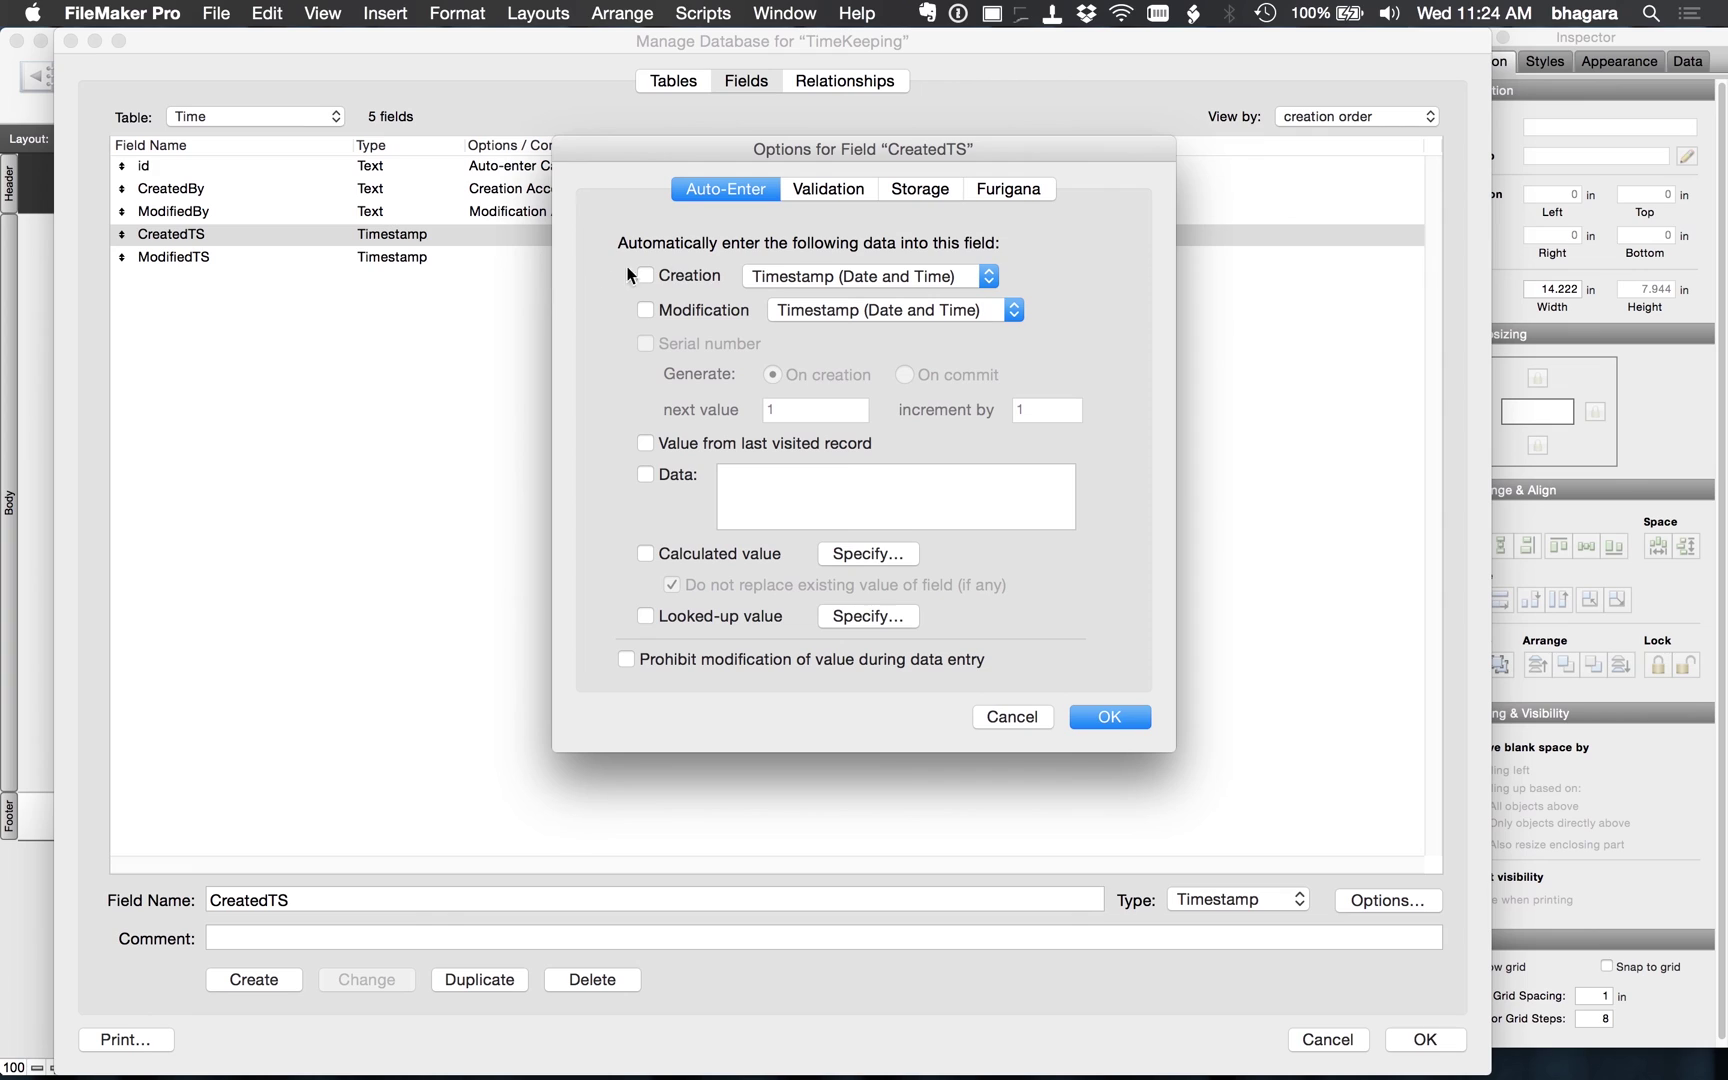
click(647, 275)
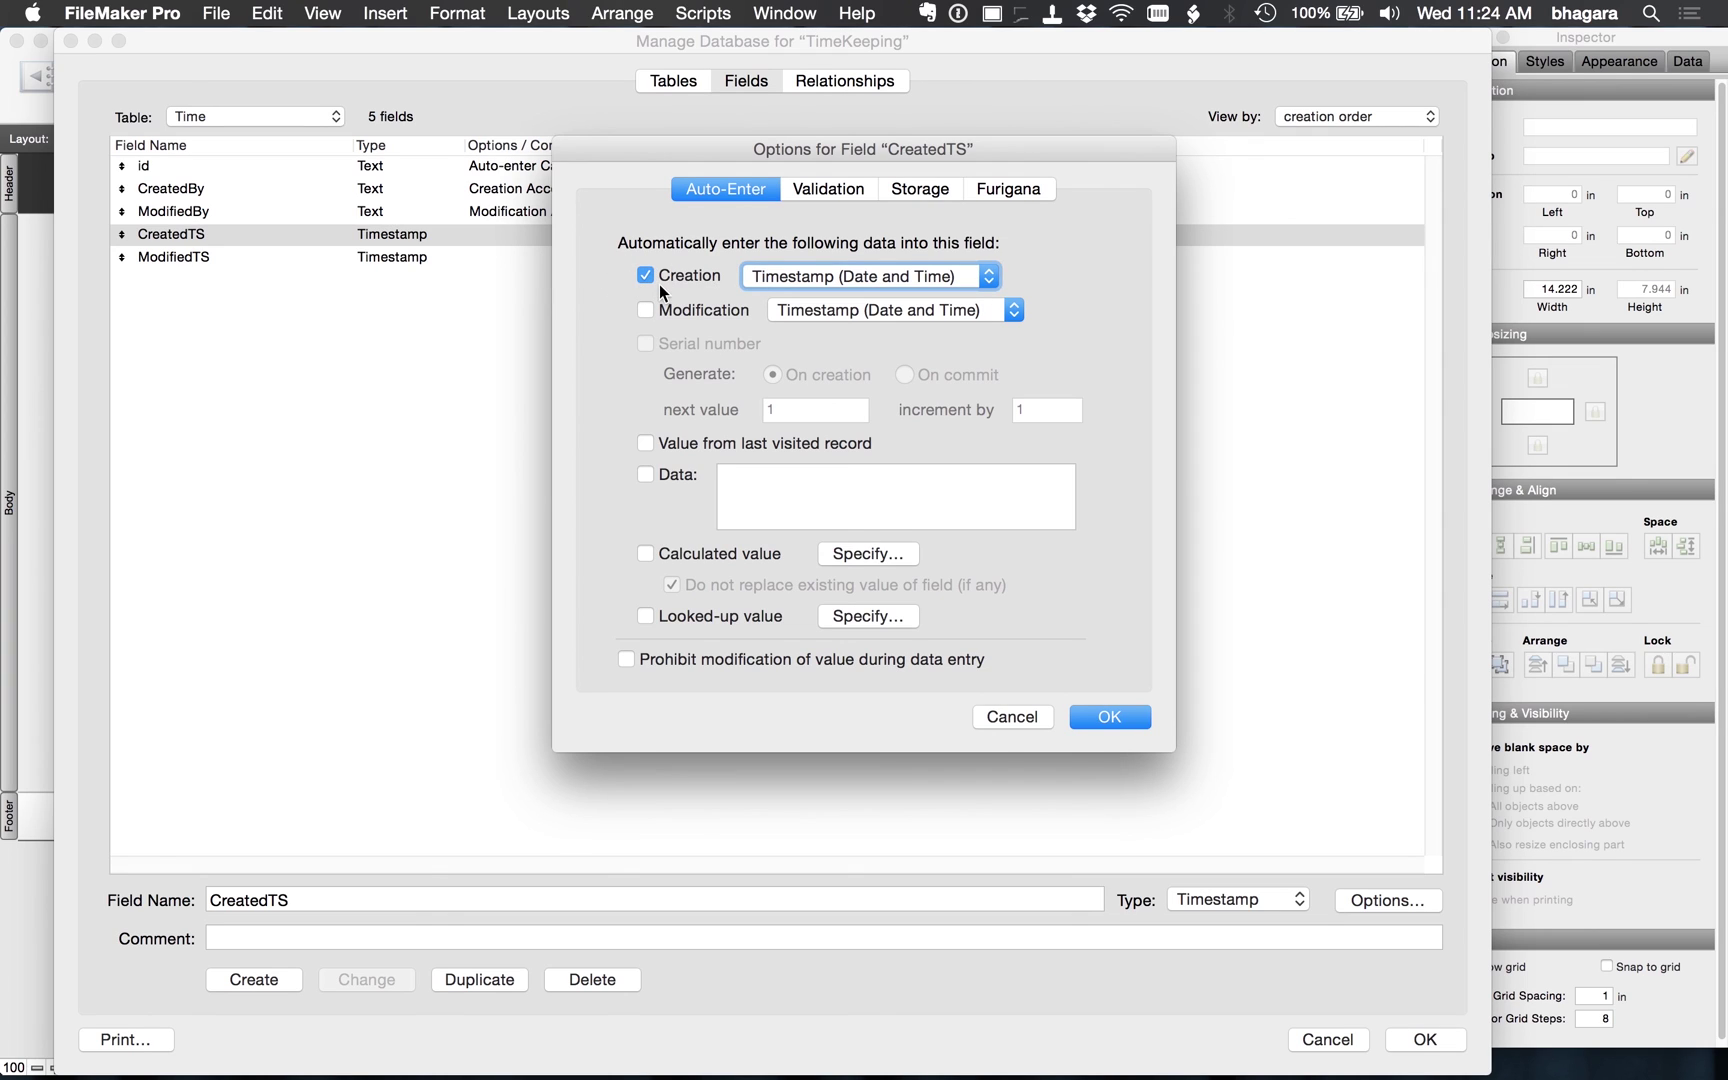
click(626, 659)
click(1097, 717)
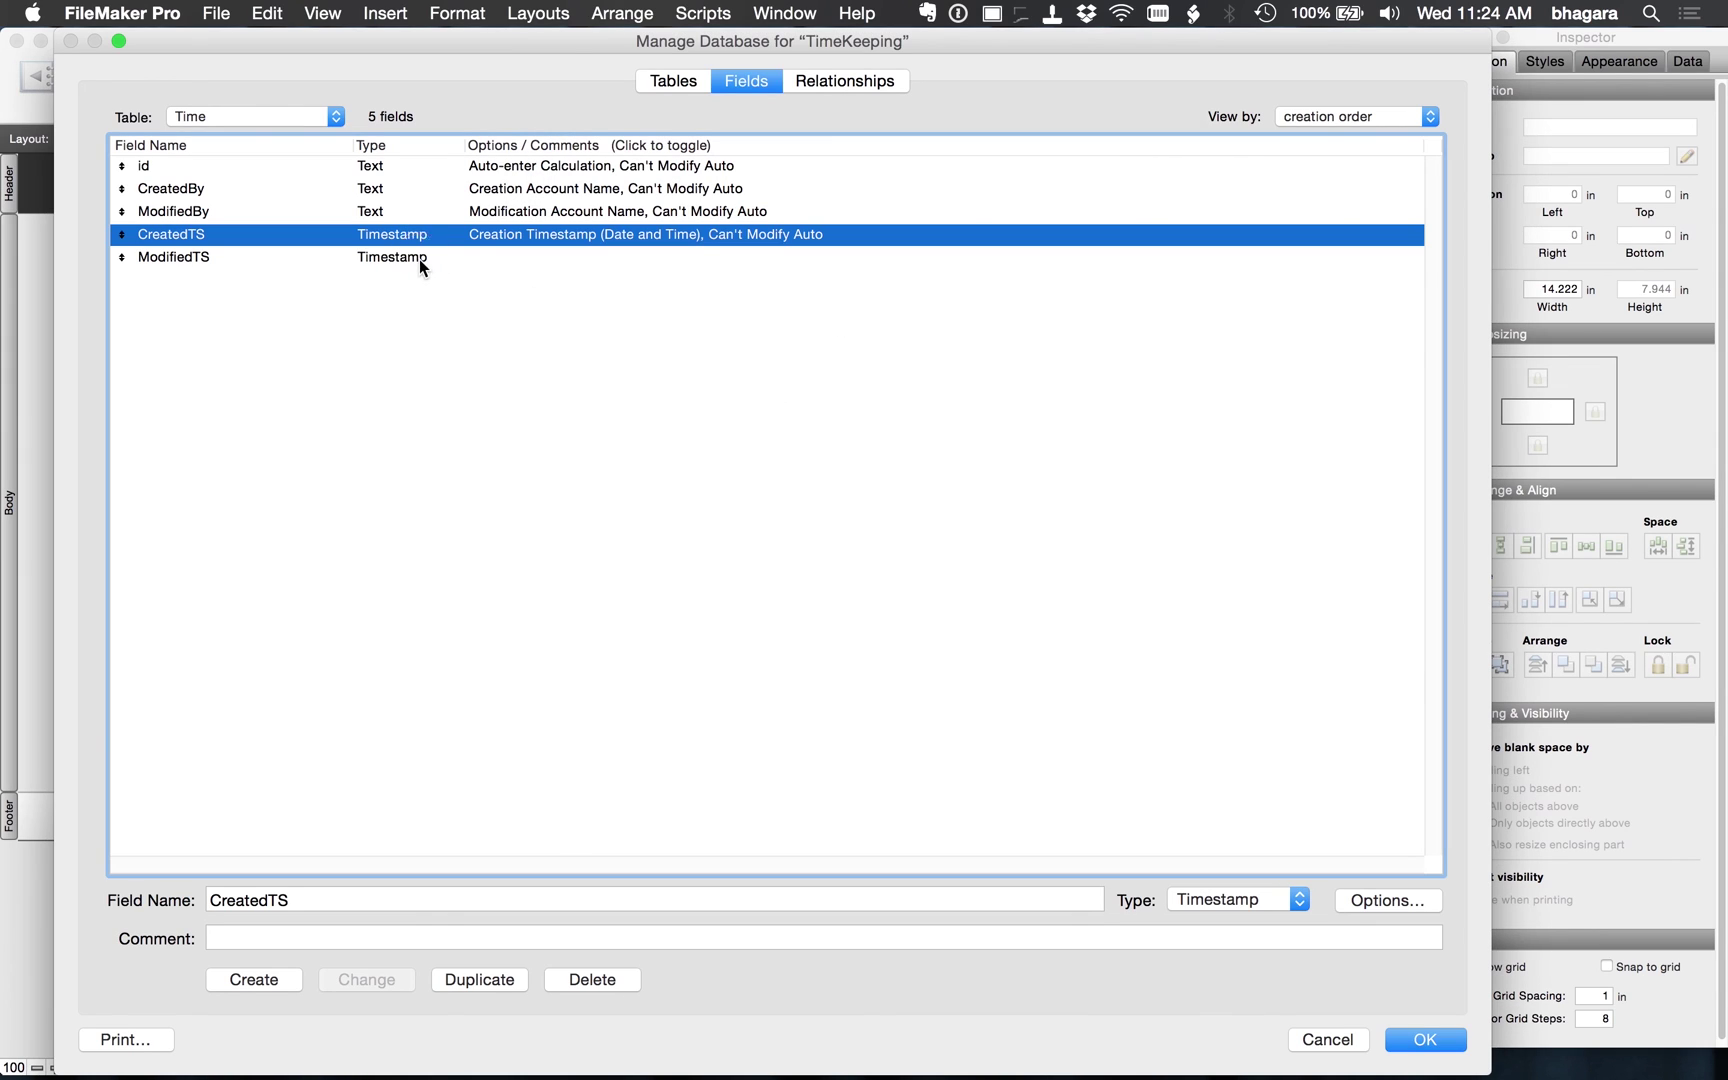
Step: Set ModifiedTS to auto-enter the modification timestamp, with modification prohibited
double_click(419, 259)
click(684, 314)
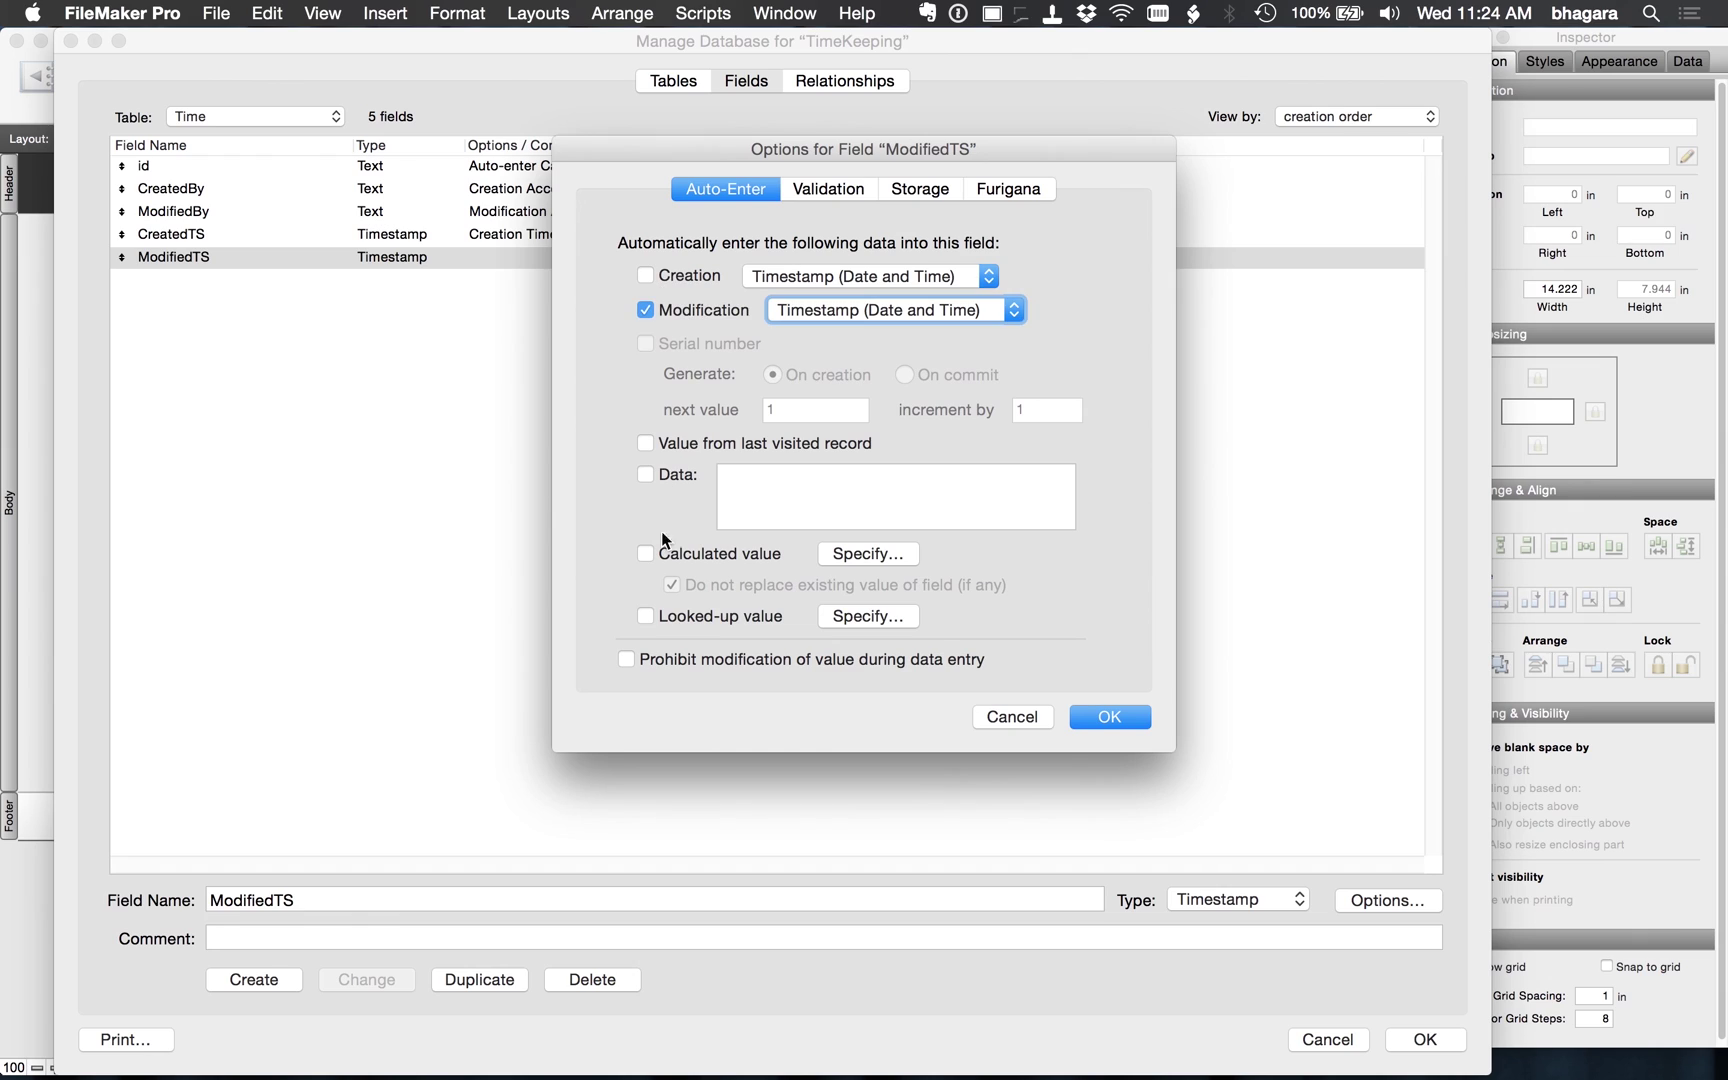
click(643, 659)
click(1123, 718)
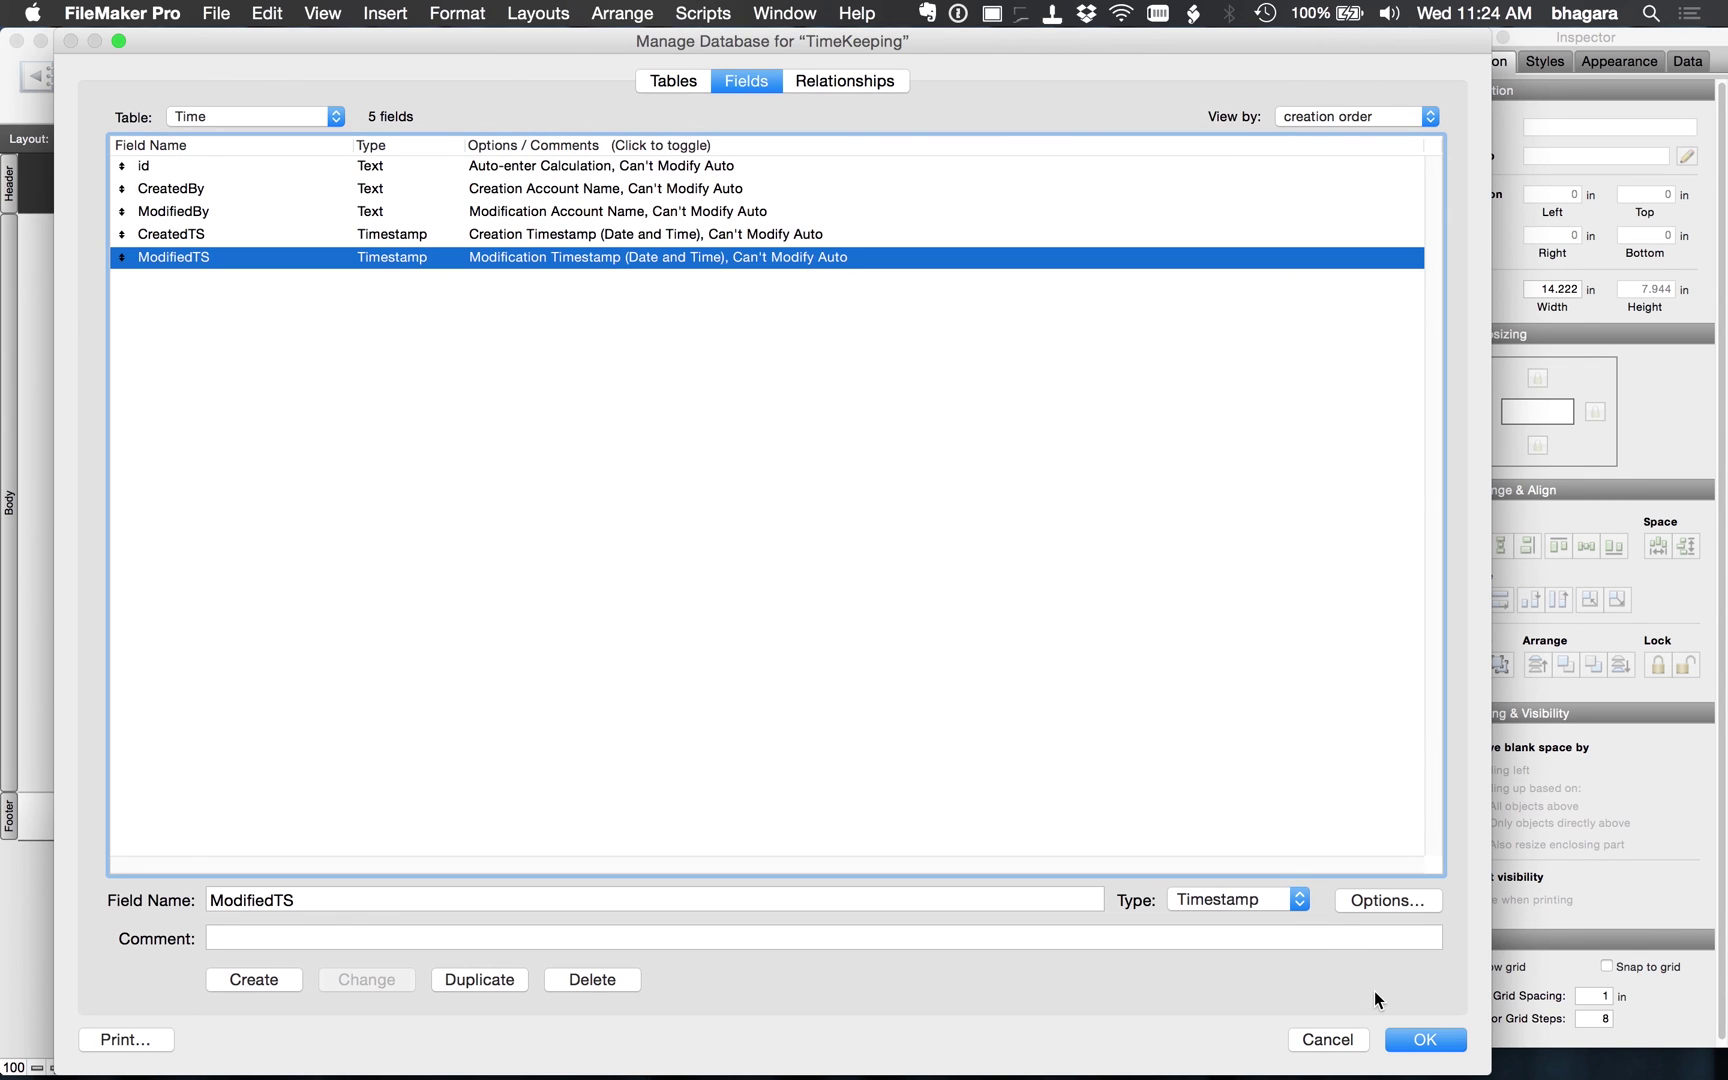
click(691, 600)
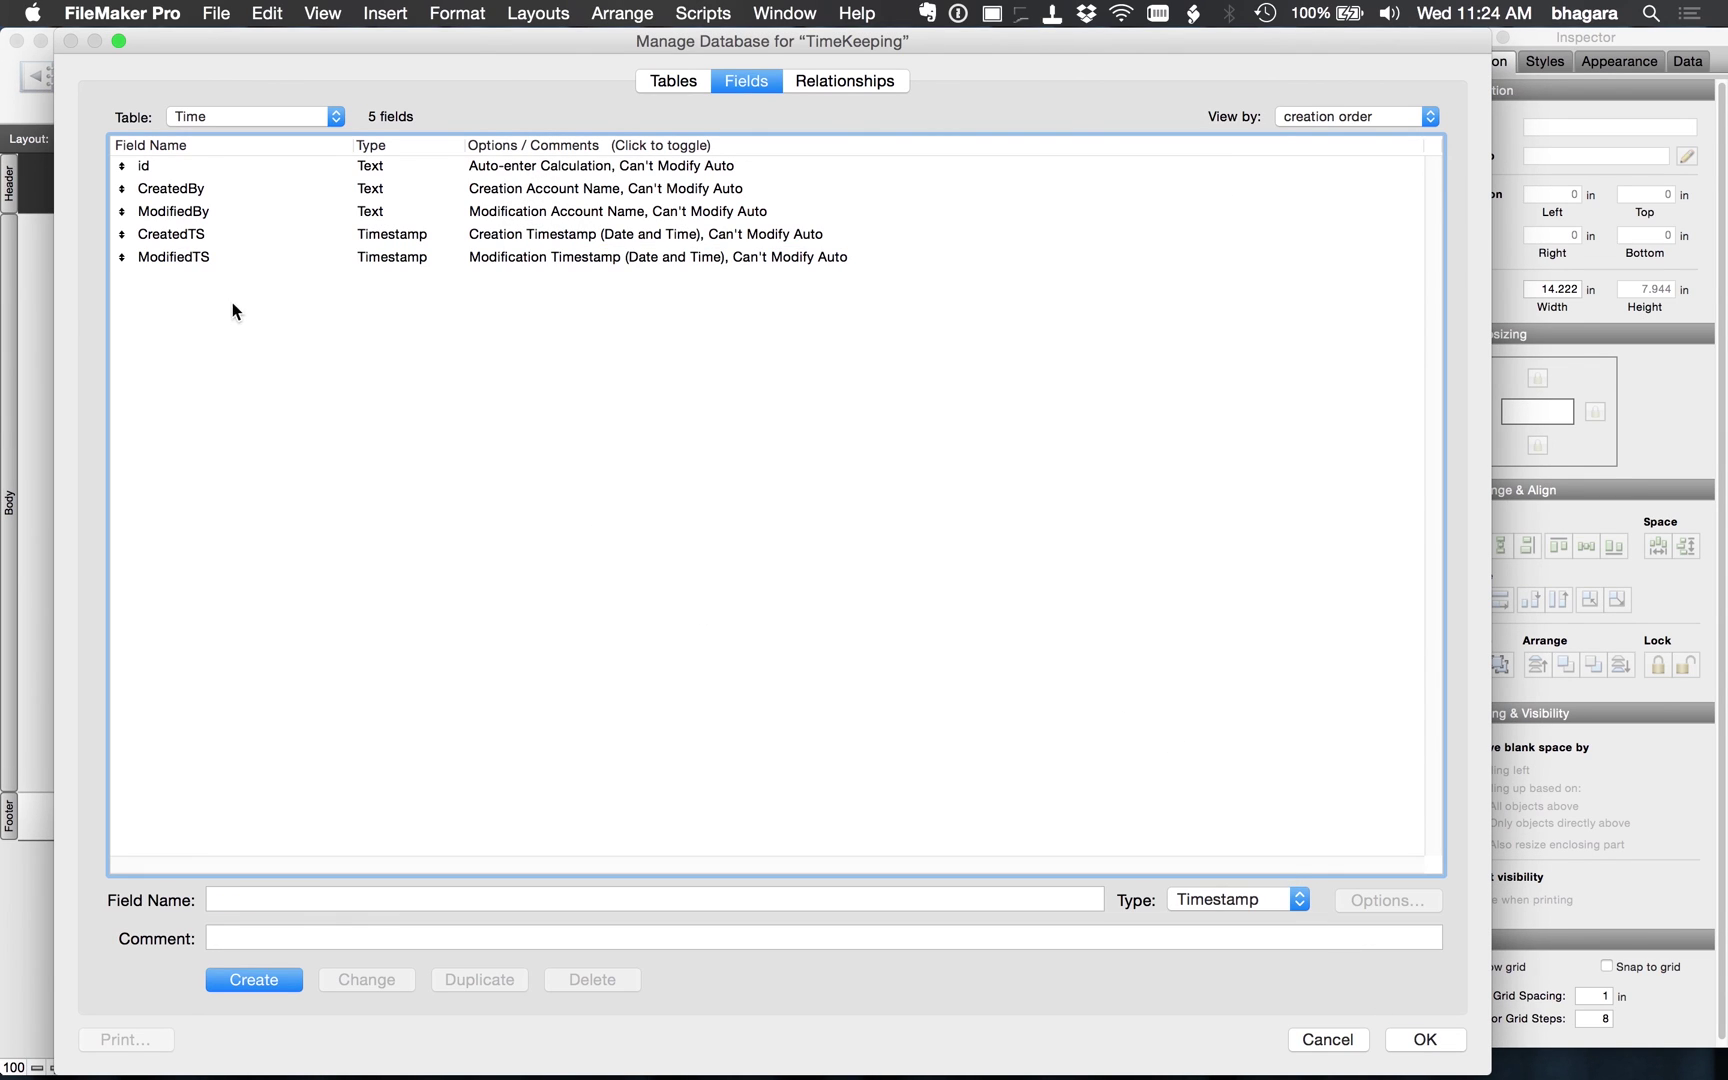